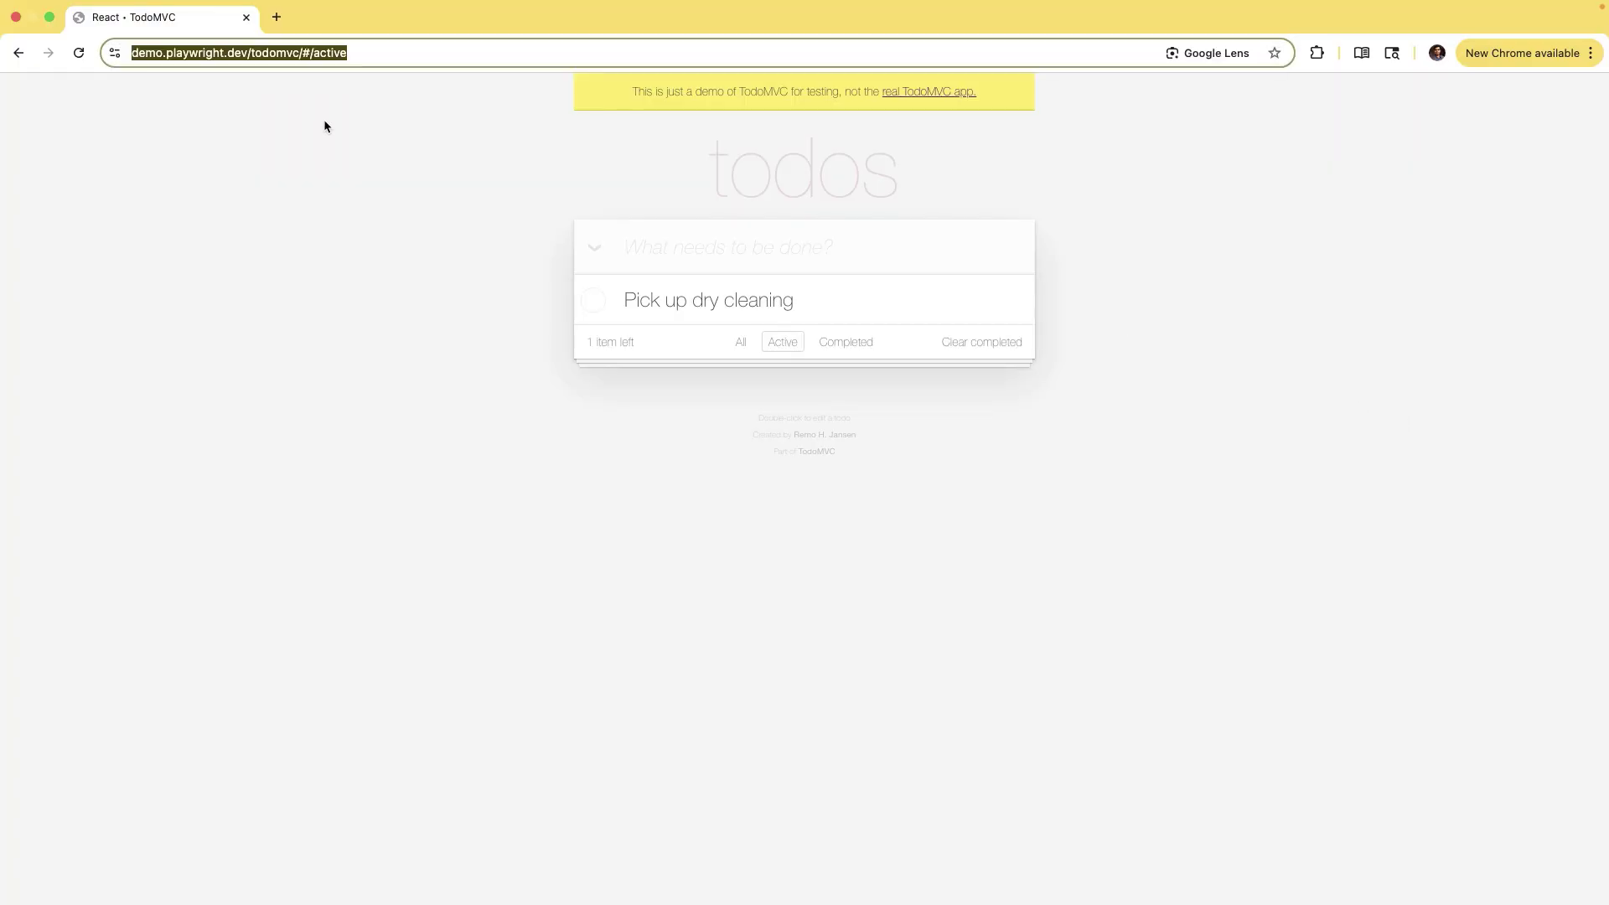
Inspect the TodoMVC page so DevTools shows the body element's accessibility properties
{"action": "left_click", "coordinate": [384, 116]}
{"action": "right_click", "coordinate": [1198, 228]}
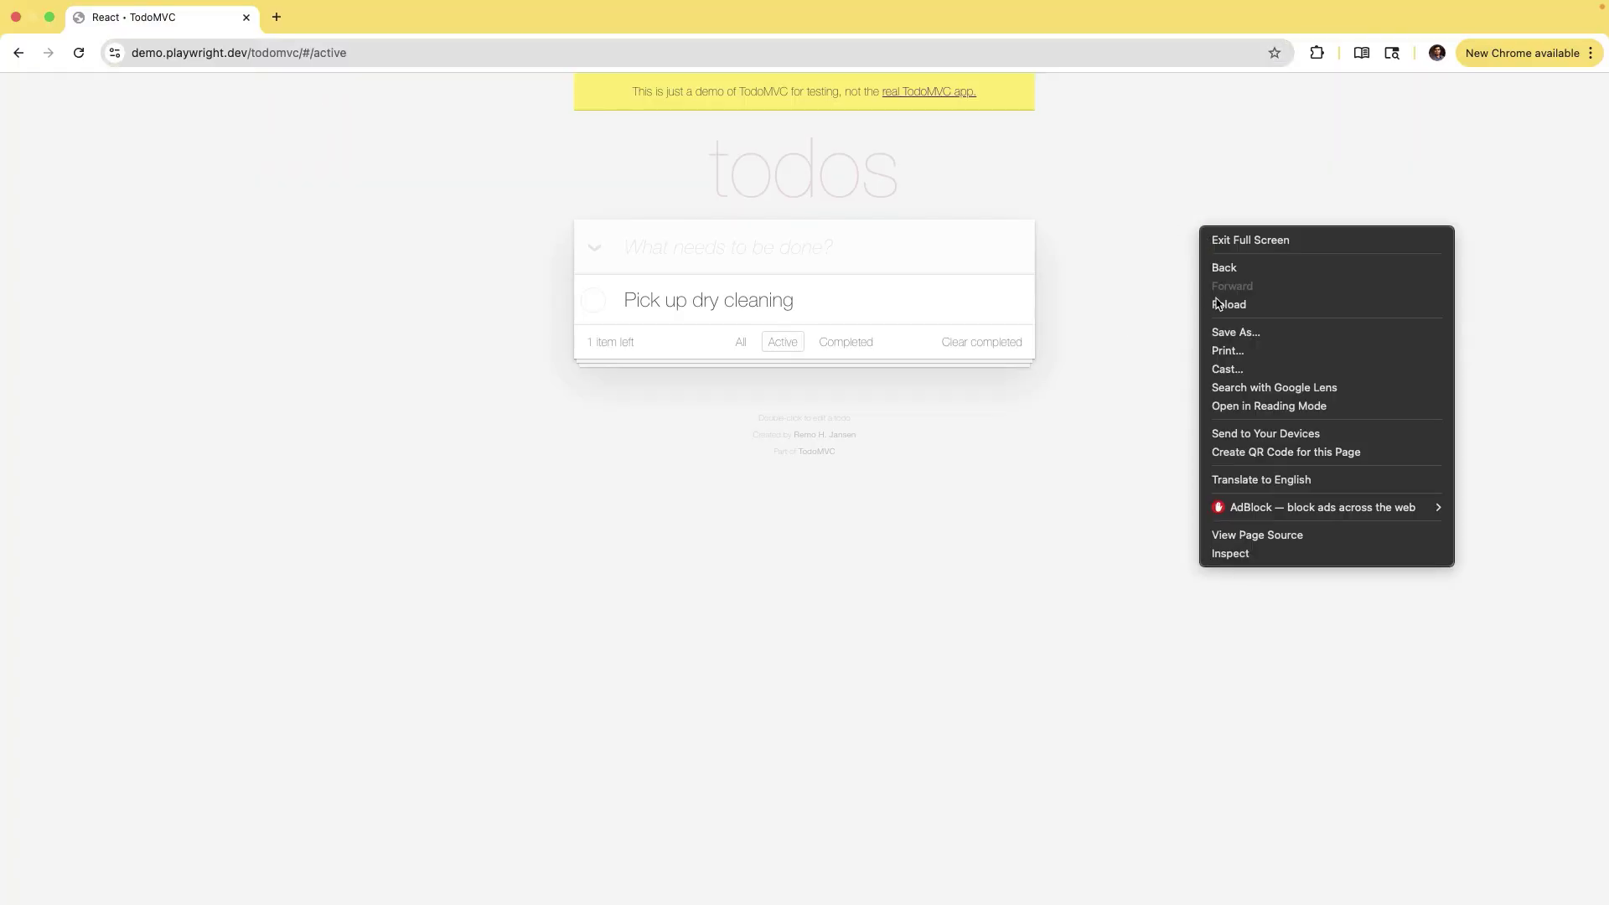
{"action": "left_click", "coordinate": [1300, 552]}
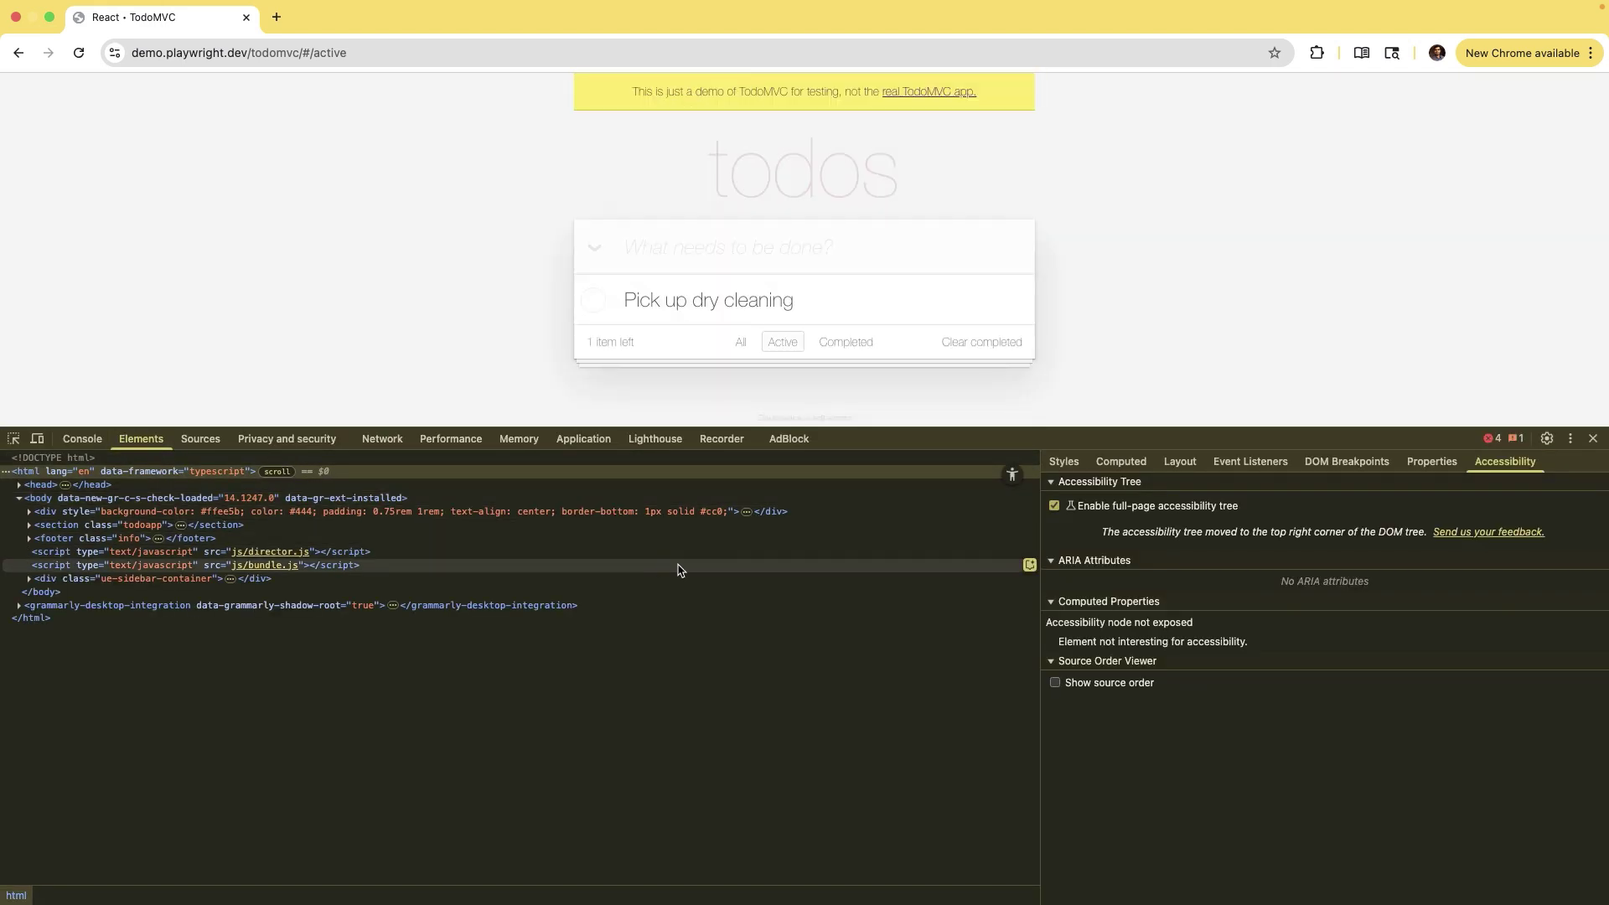
{"action": "right_click", "coordinate": [971, 497]}
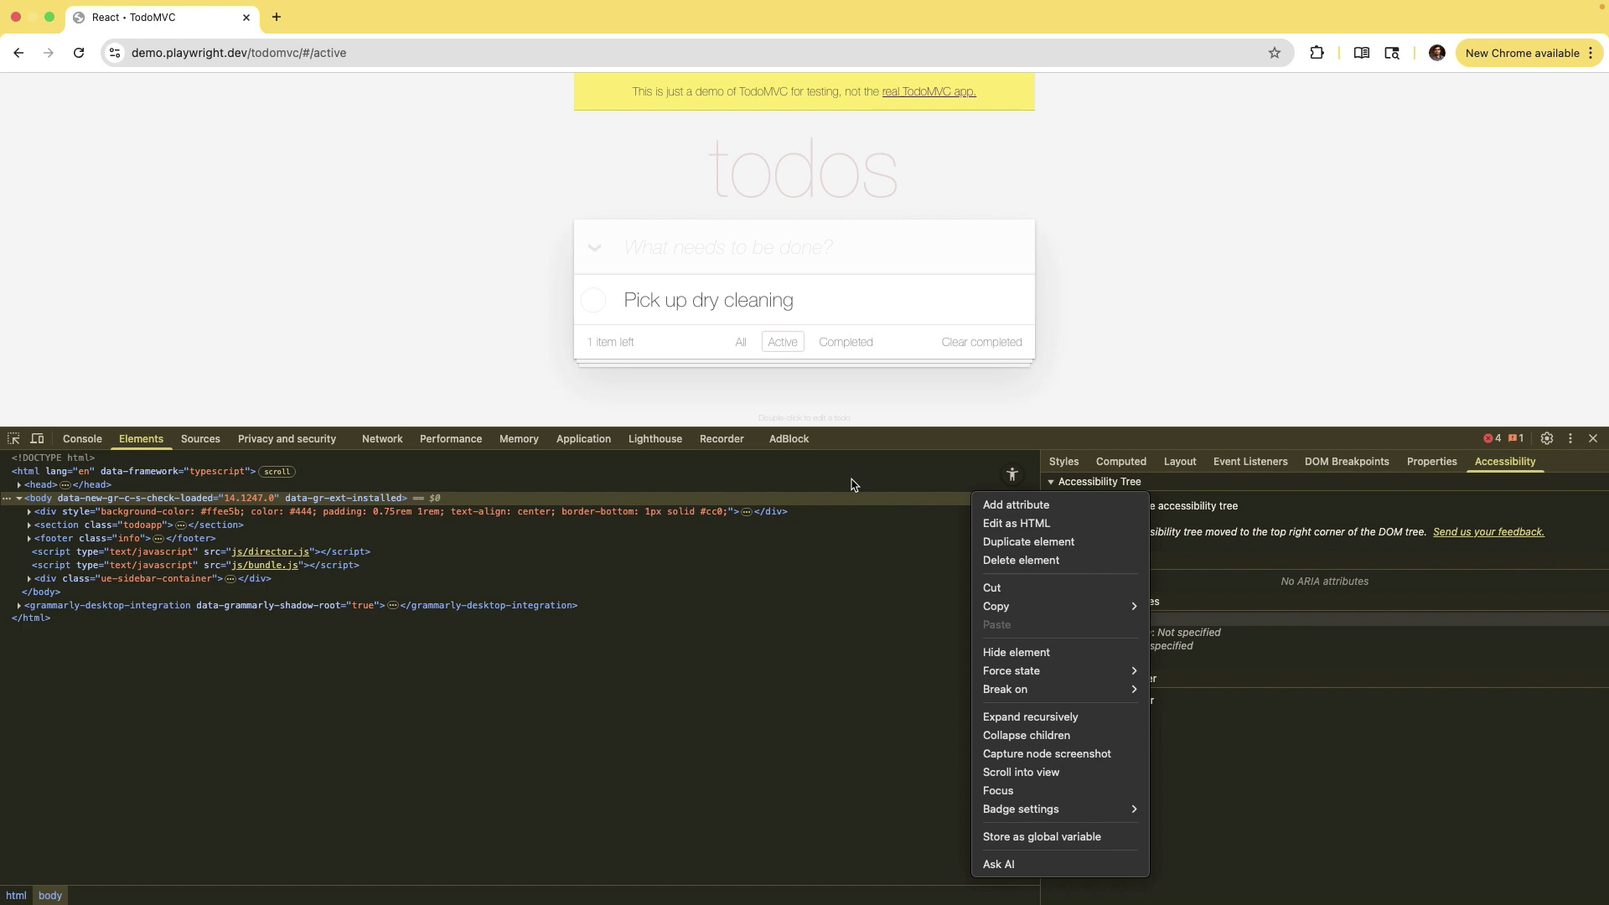
{"action": "key", "text": "Escape"}
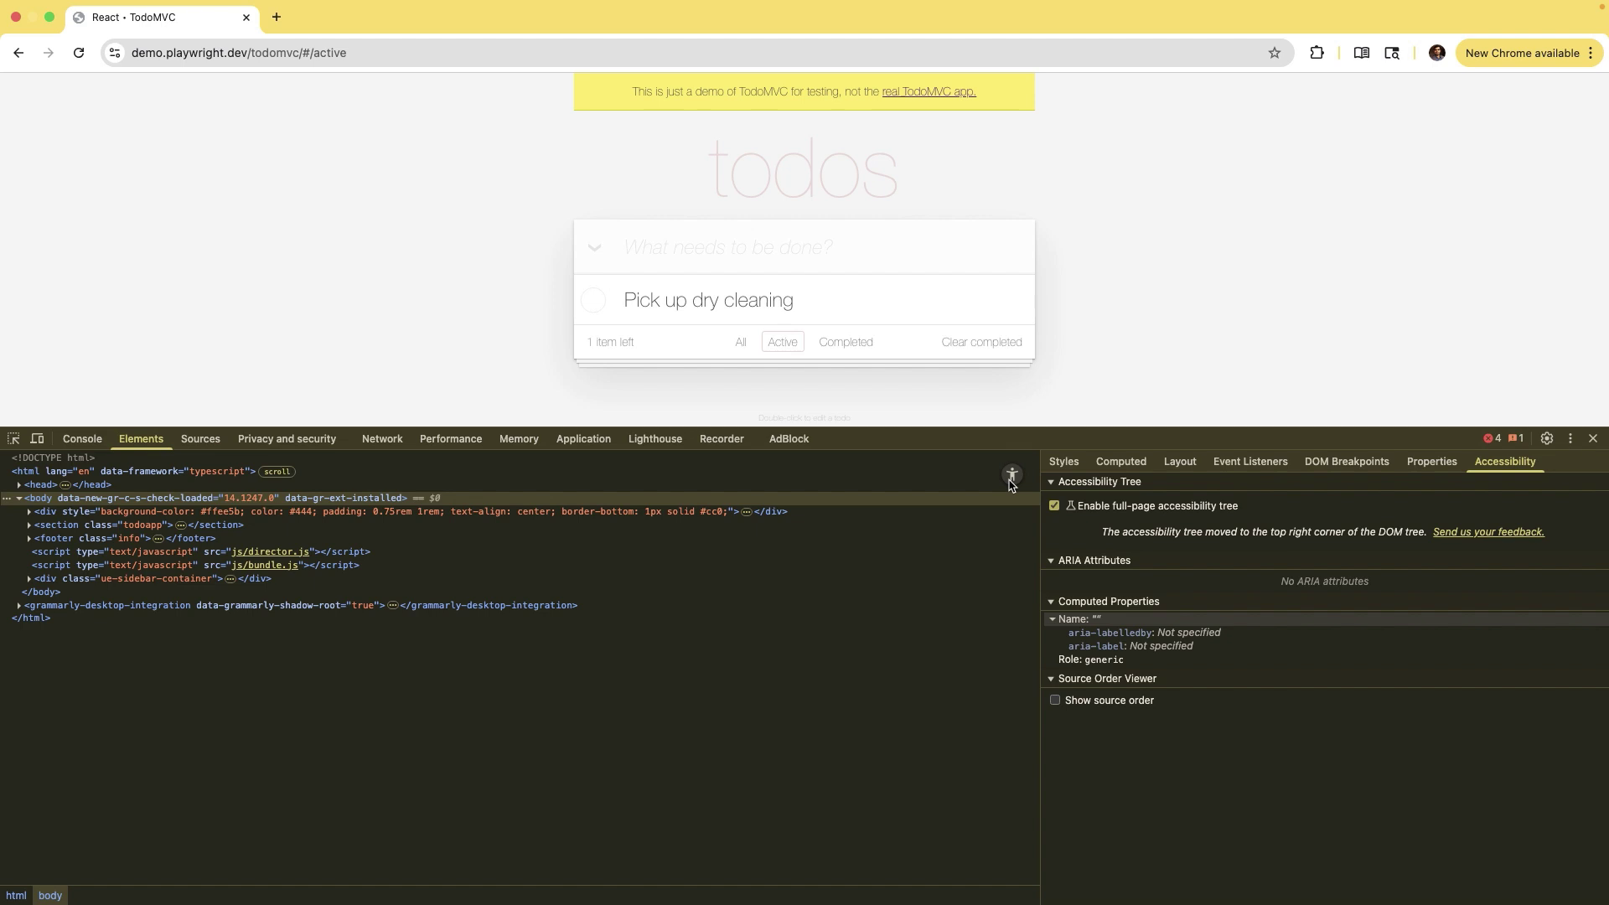
Switch the Elements panel to the full-page accessibility tree and make DevTools slightly shorter
{"action": "left_click", "coordinate": [1012, 484]}
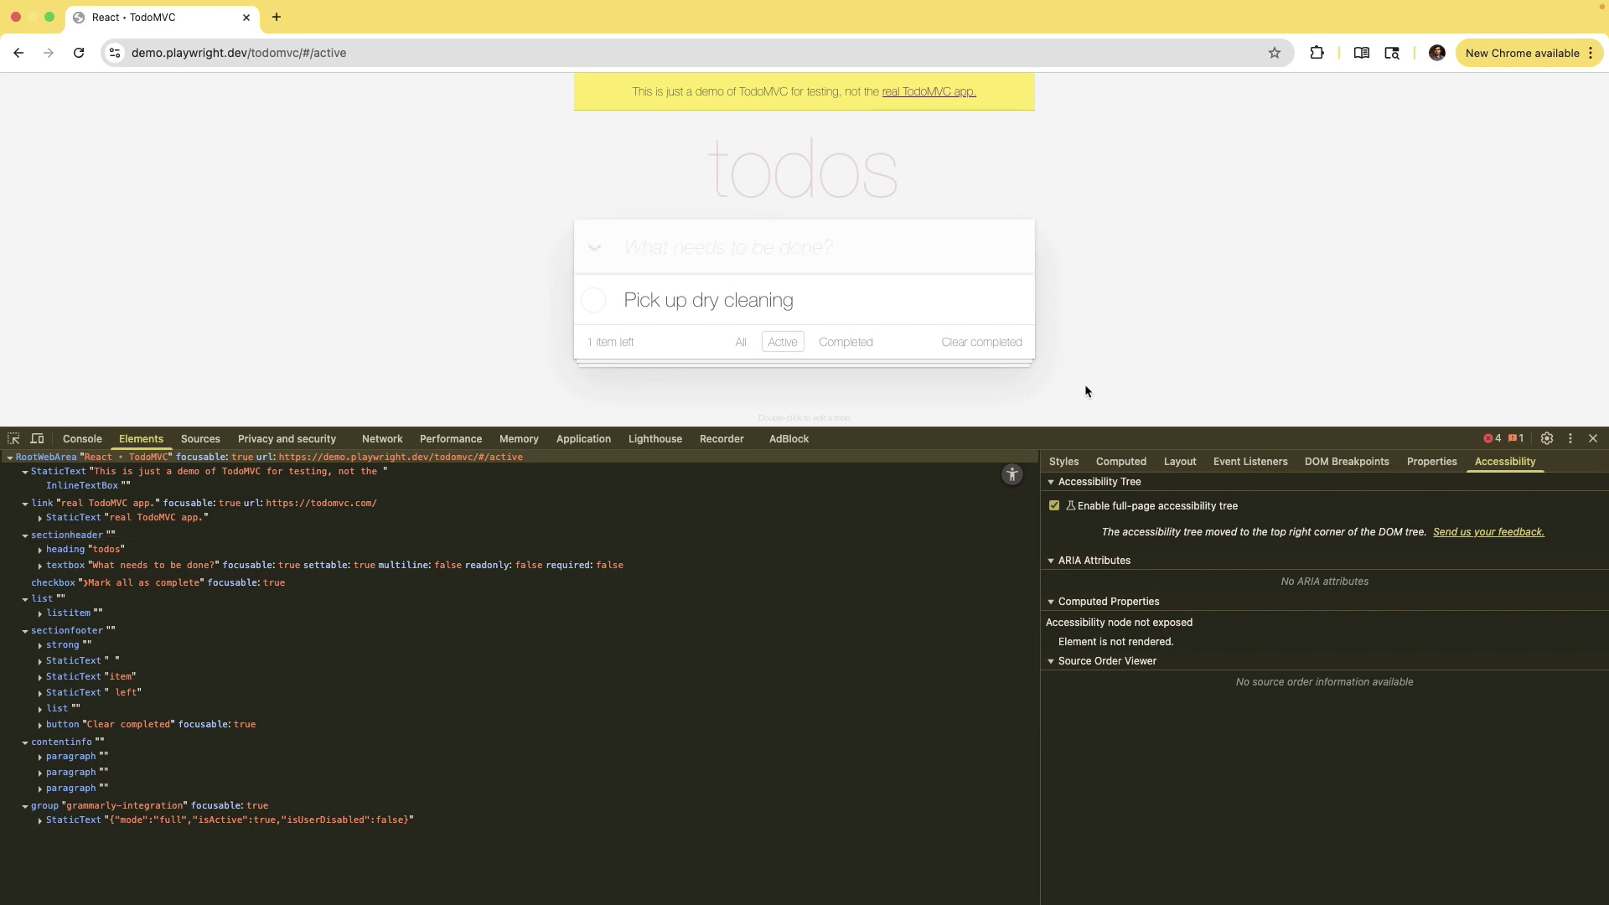
{"action": "left_click_drag", "start_coordinate": [1097, 430], "coordinate": [1095, 474]}
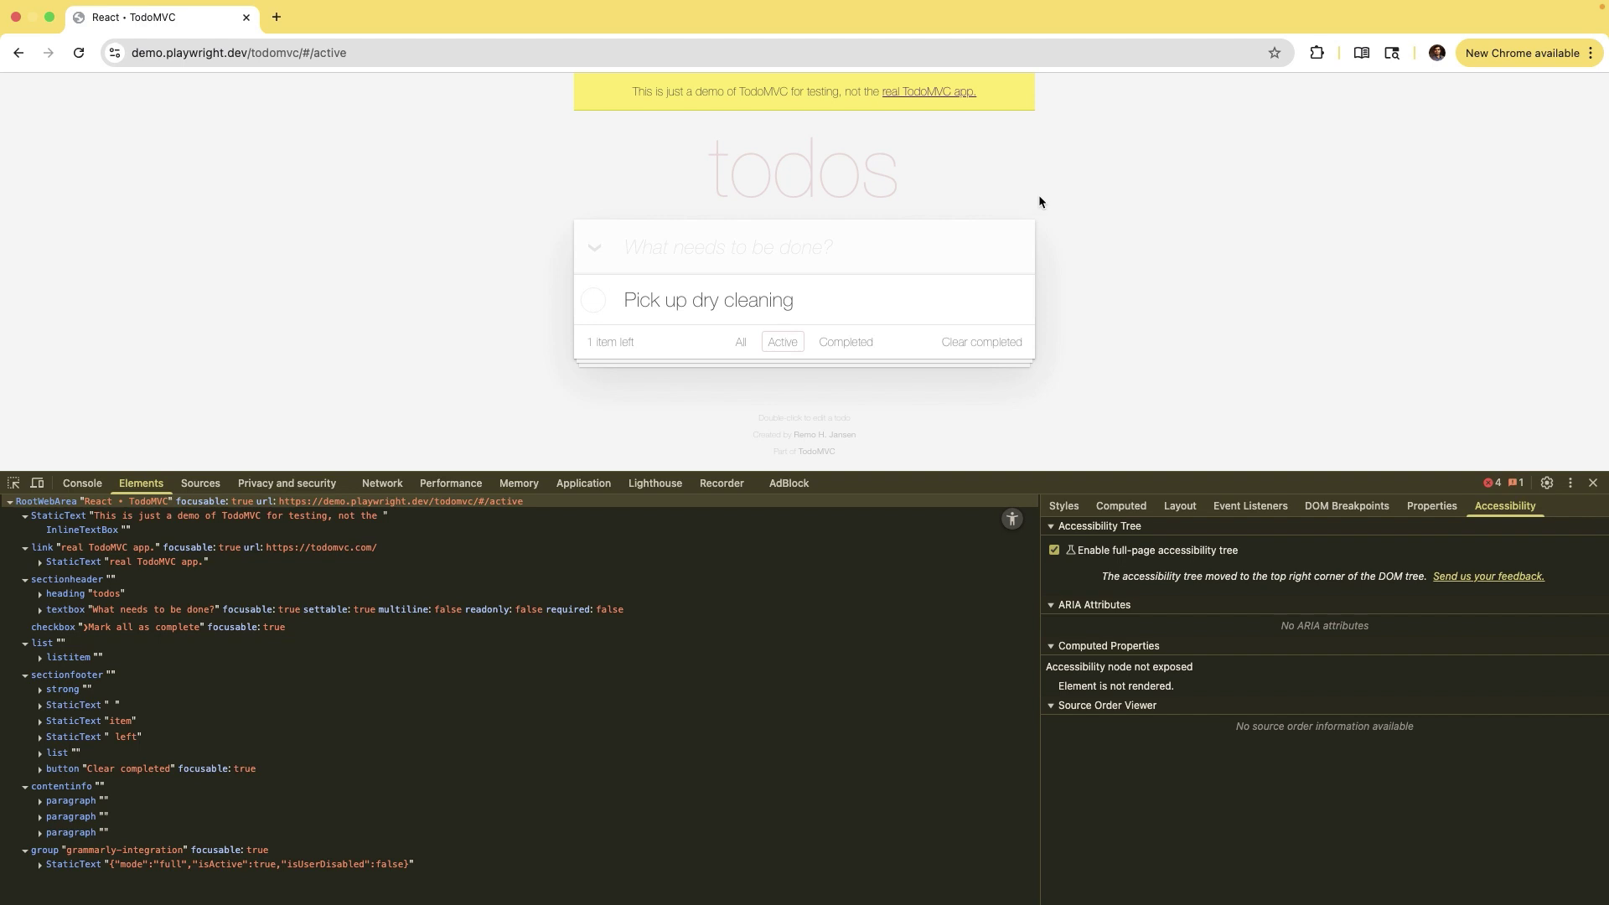
{"action": "type", "text": "pick"}
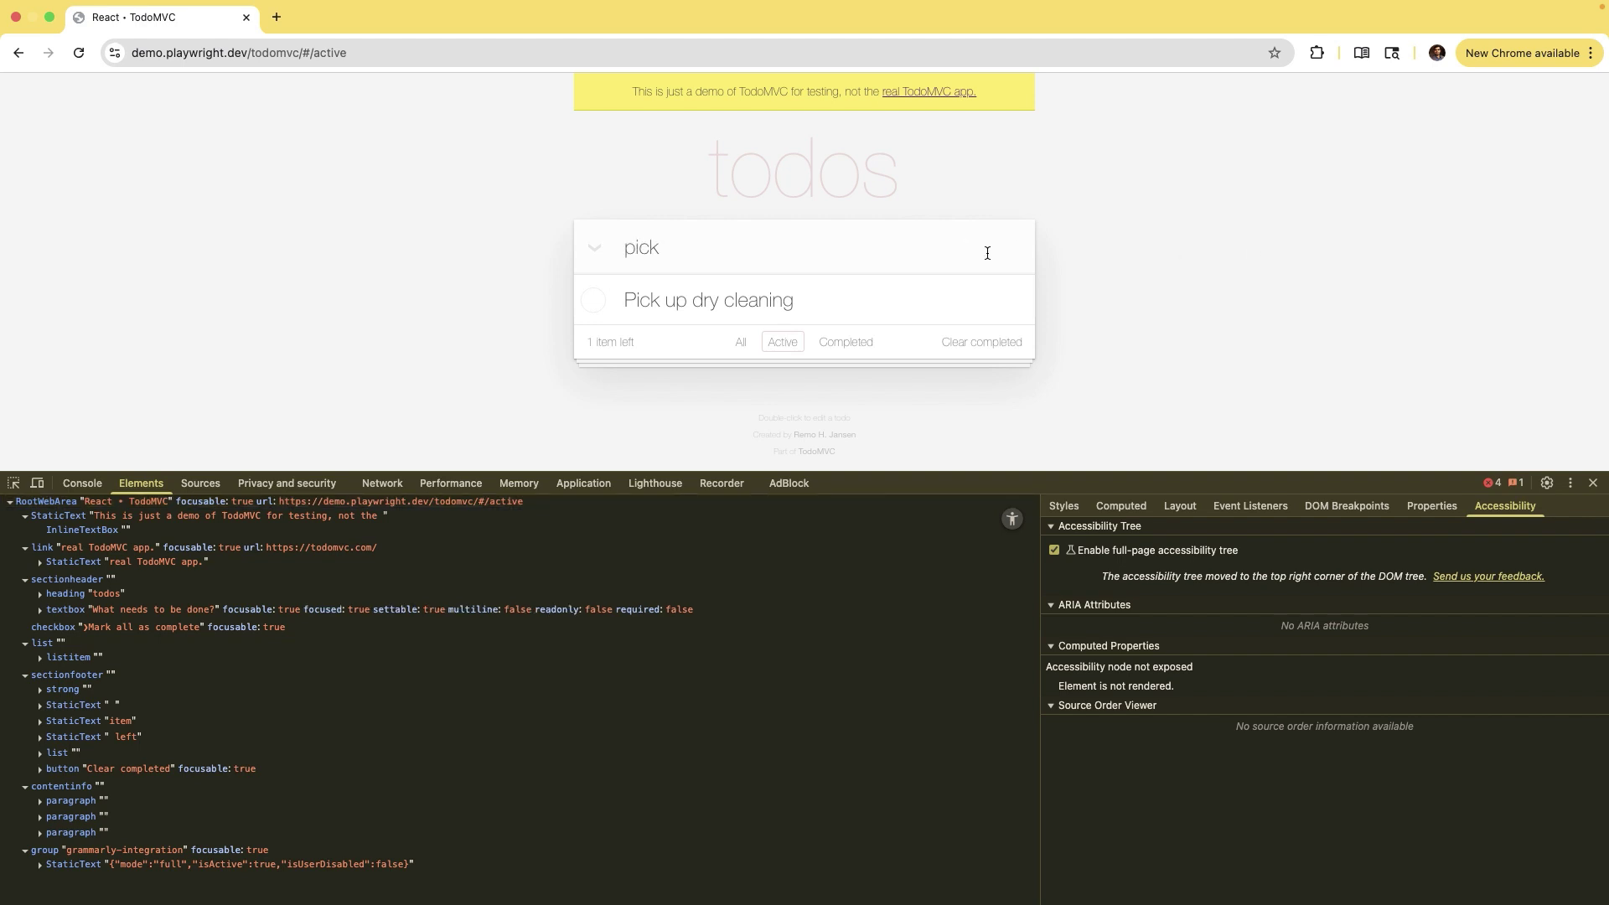
{"action": "key", "text": "BackSpace"}
{"action": "key", "text": "BackSpace"}
{"action": "key", "text": "BackSpace"}
{"action": "key", "text": "BackSpace"}
Enlarge DevTools and toggle the DOM tree off and on, showing RootWebArea's properties
{"action": "left_click_drag", "start_coordinate": [1036, 474], "coordinate": [1035, 295]}
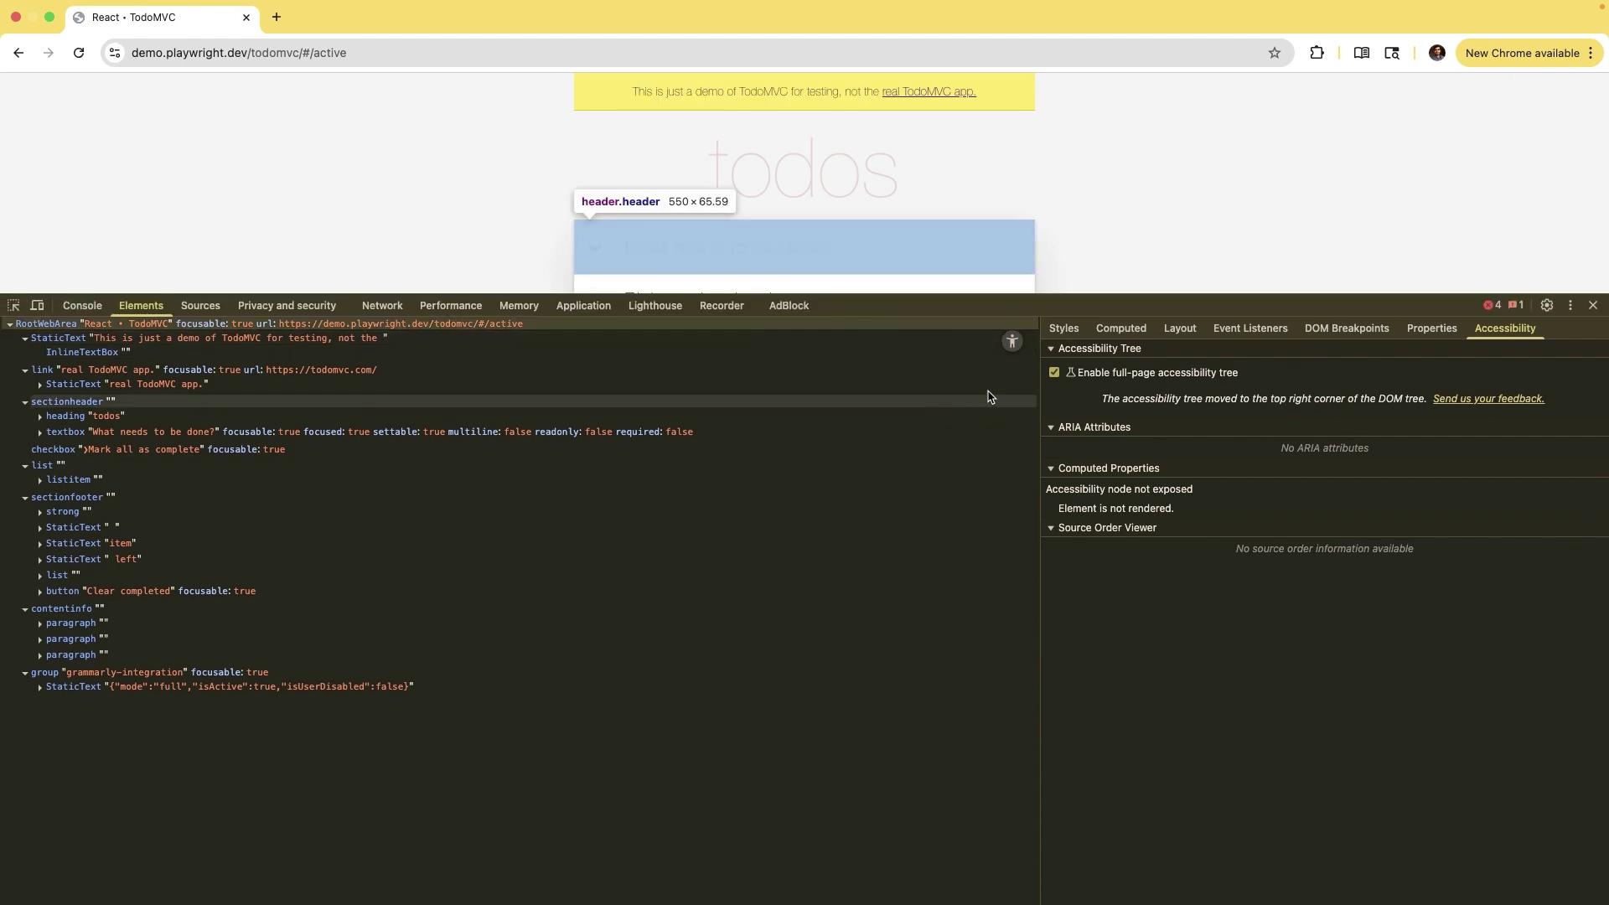
{"action": "left_click", "coordinate": [1012, 342]}
{"action": "left_click", "coordinate": [1012, 342]}
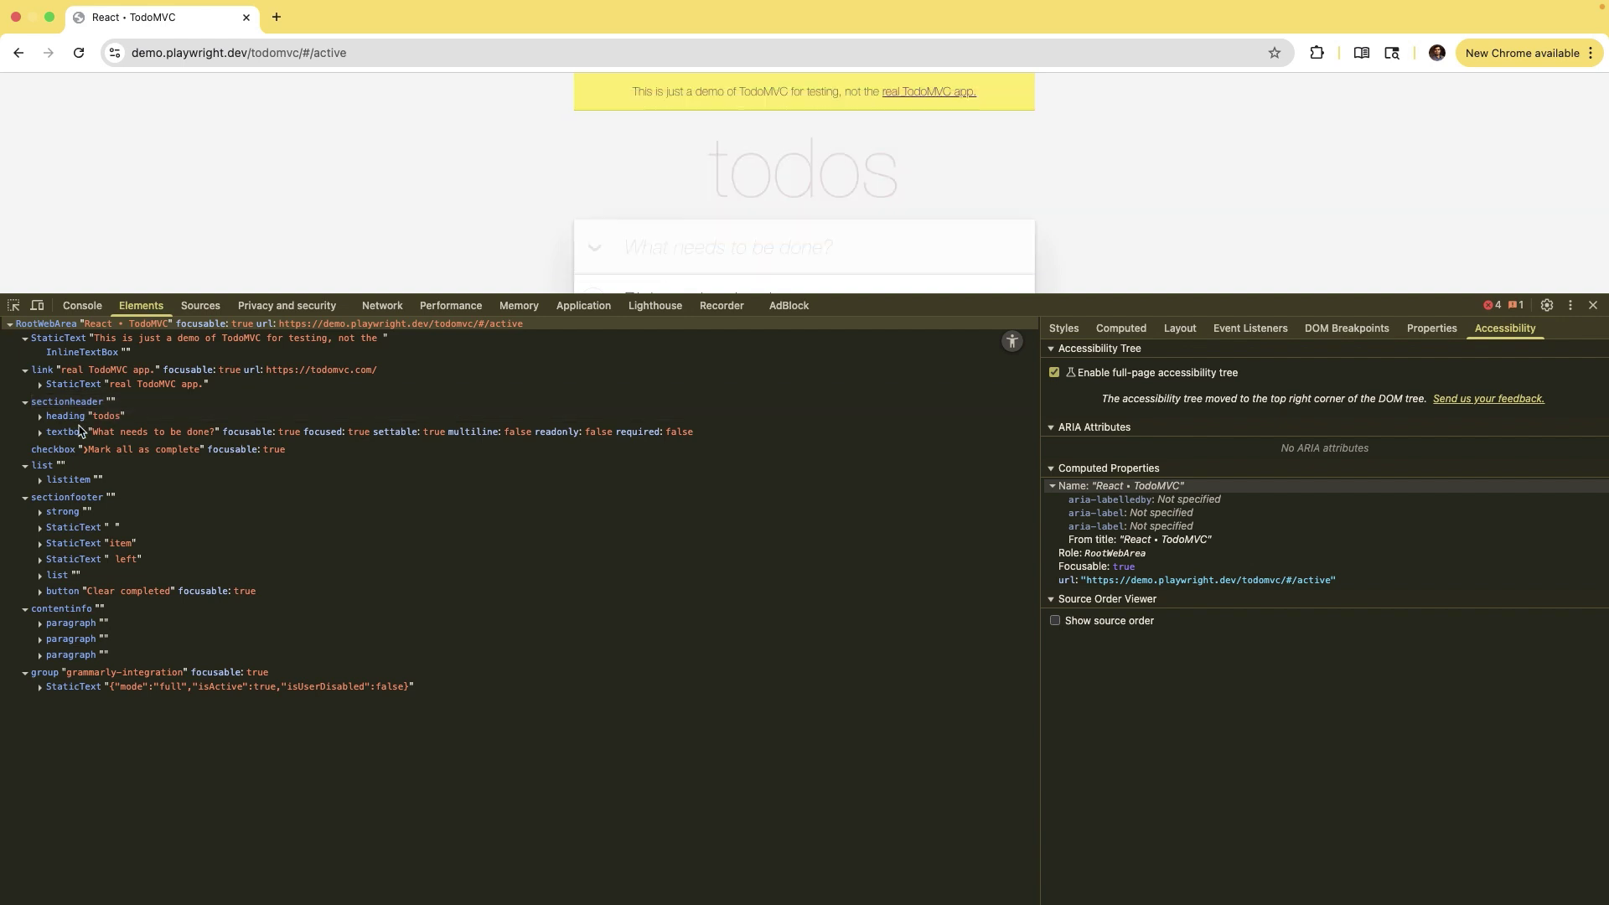
Inspect the 'What needs to be done?' input and review its textbox role and plaintext Editable property
{"action": "left_click", "coordinate": [40, 480]}
{"action": "scroll", "coordinate": [675, 165], "scroll_direction": "down", "scroll_amount": 3}
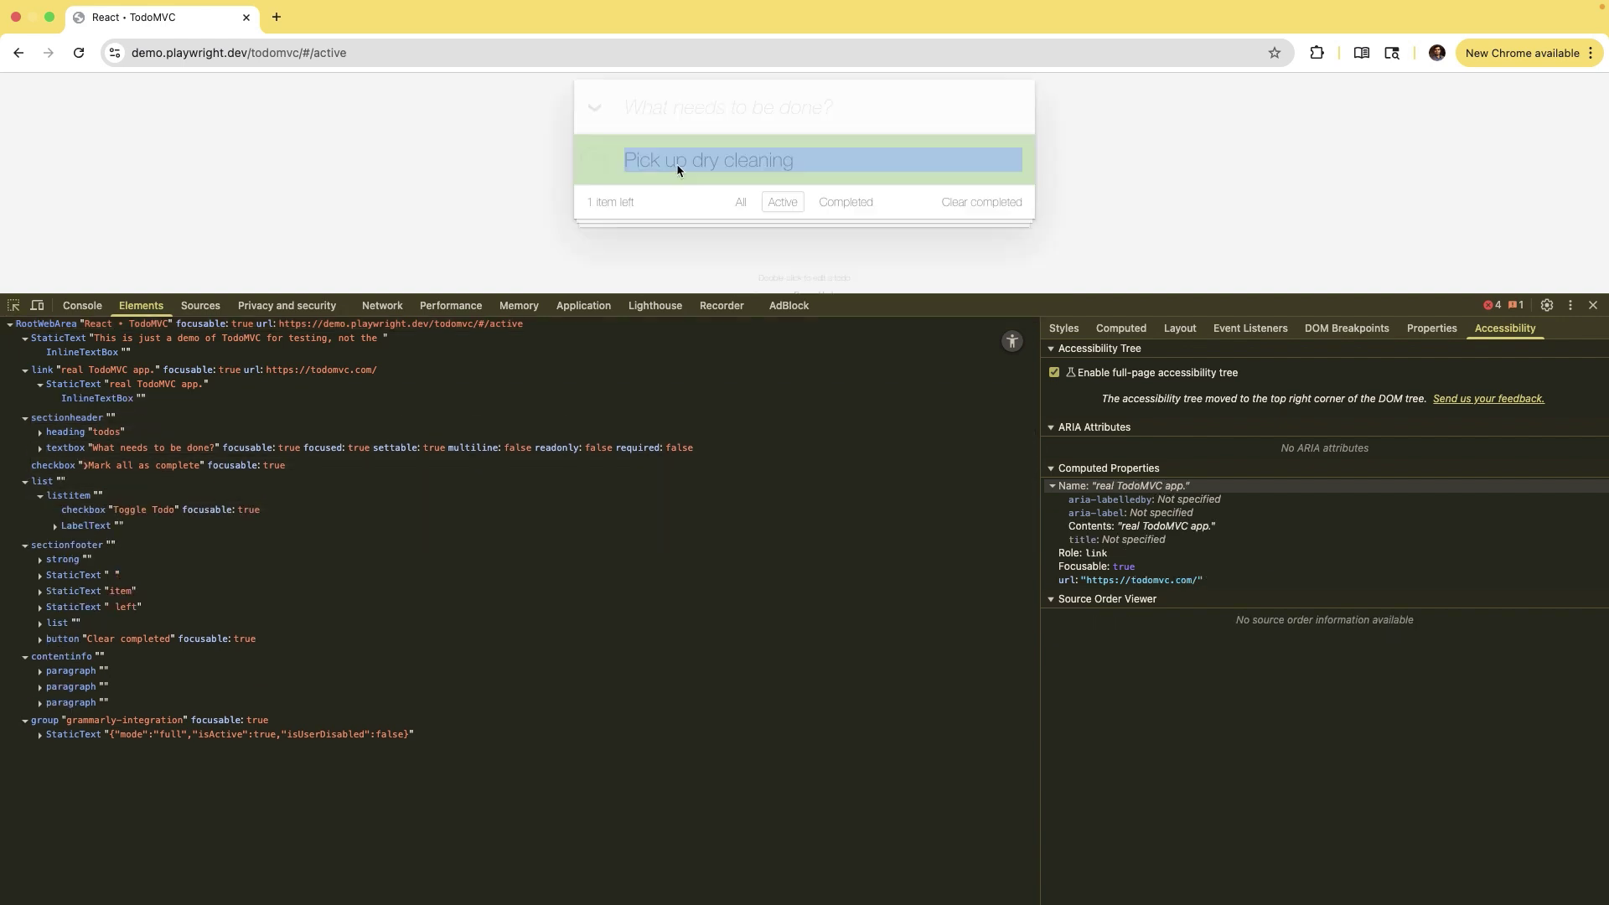
{"action": "left_click", "coordinate": [718, 117]}
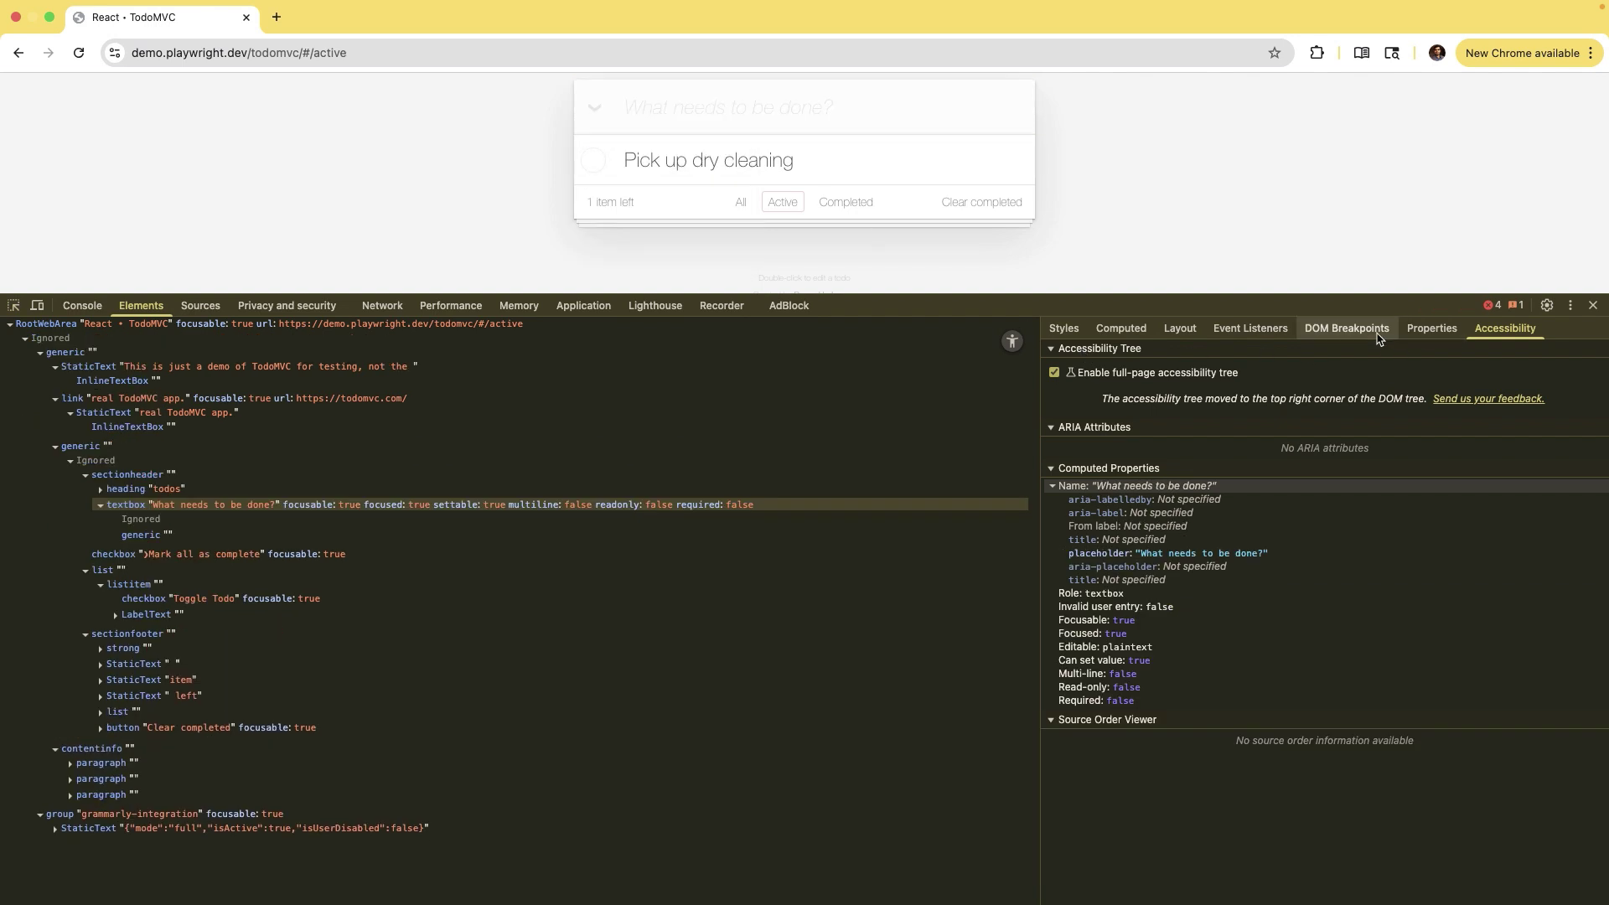
{"action": "left_click", "coordinate": [1434, 338]}
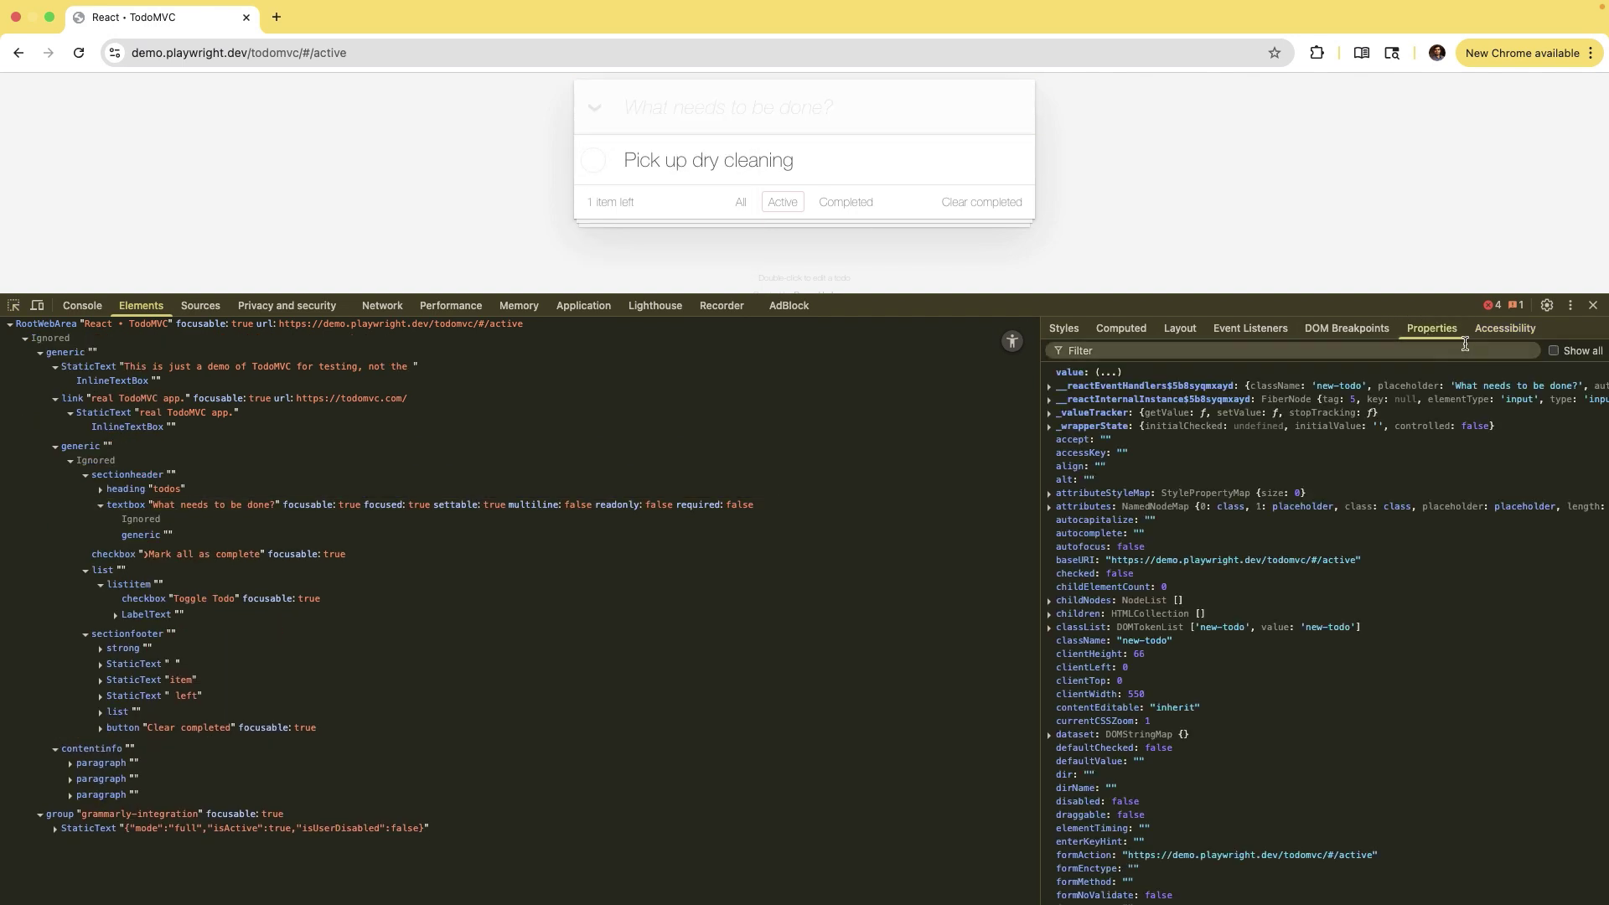
{"action": "left_click", "coordinate": [1472, 335]}
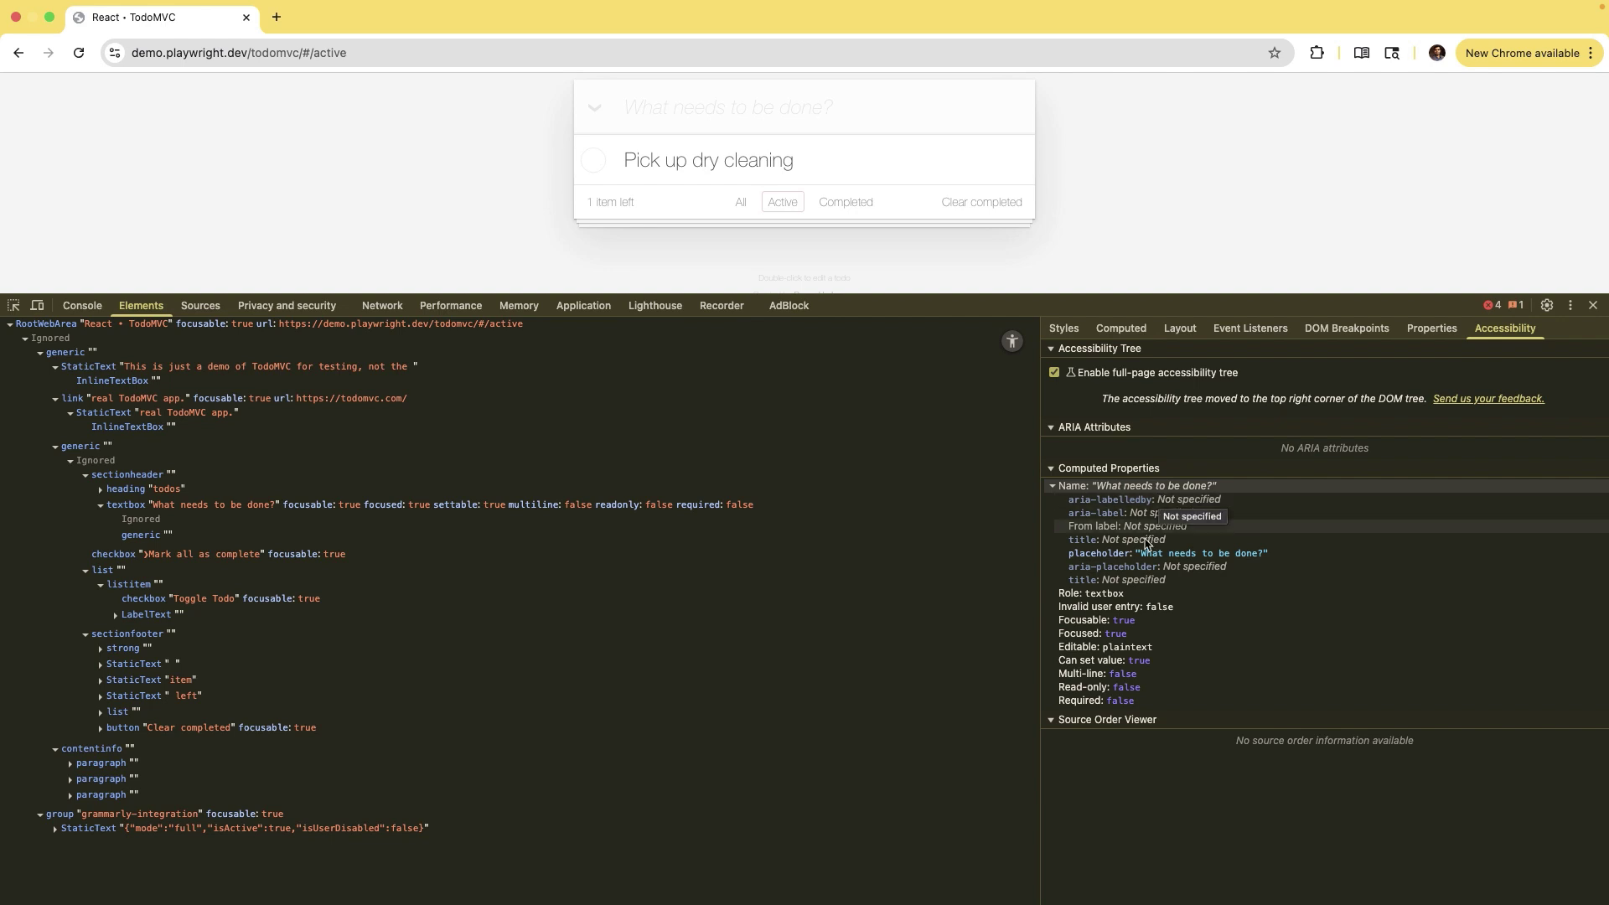
{"action": "left_click", "coordinate": [1117, 598]}
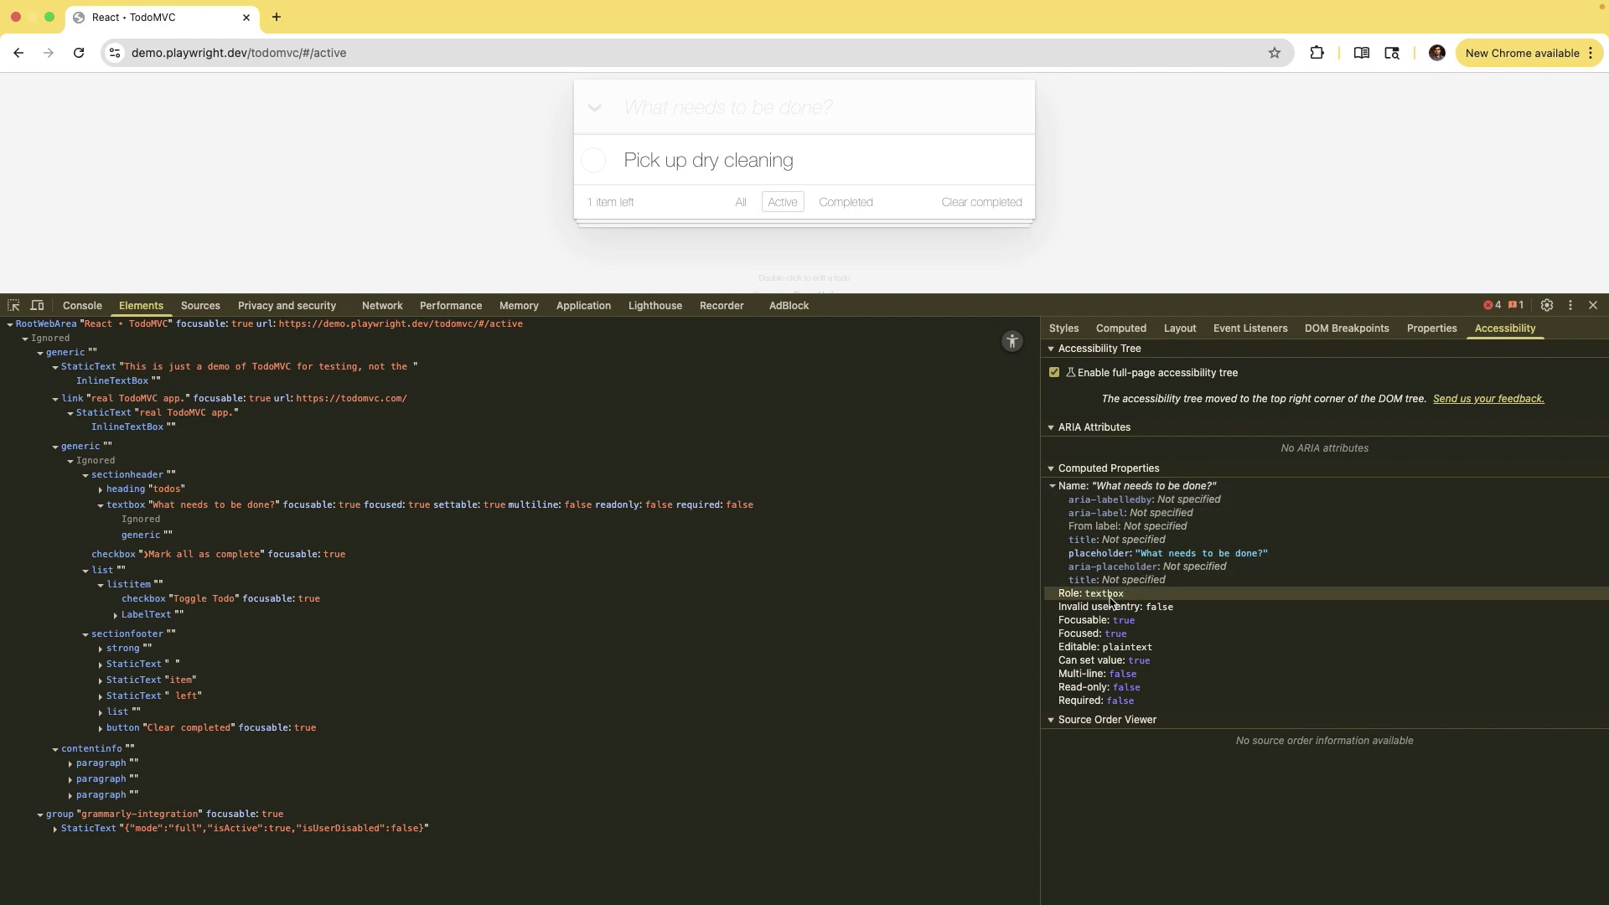
{"action": "left_click", "coordinate": [1107, 652]}
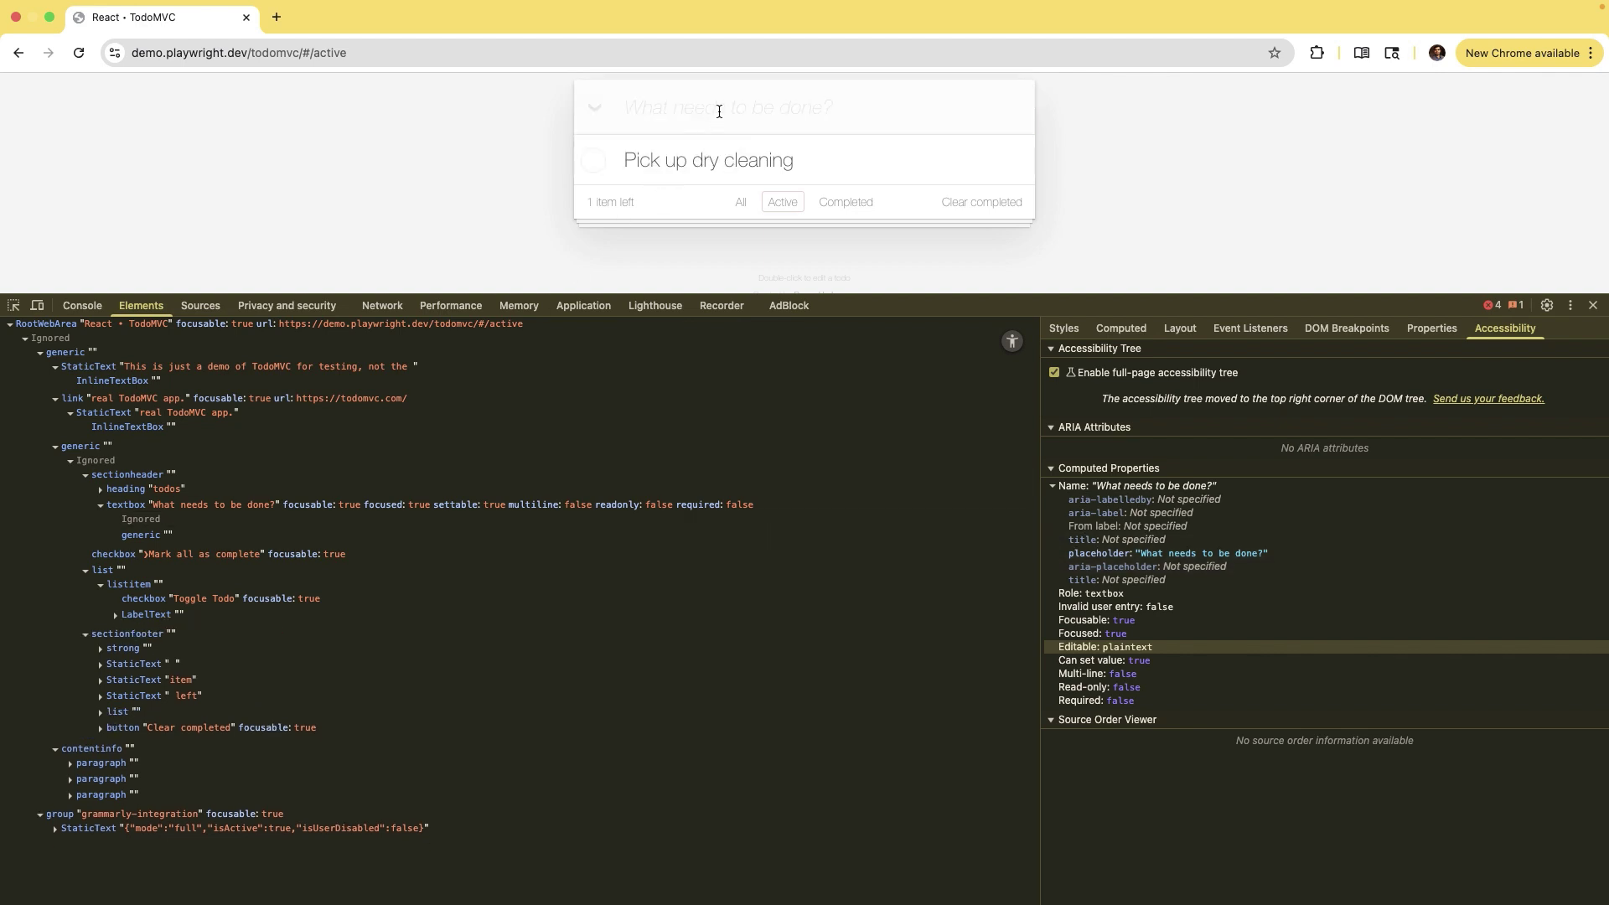
{"action": "left_click", "coordinate": [1102, 600]}
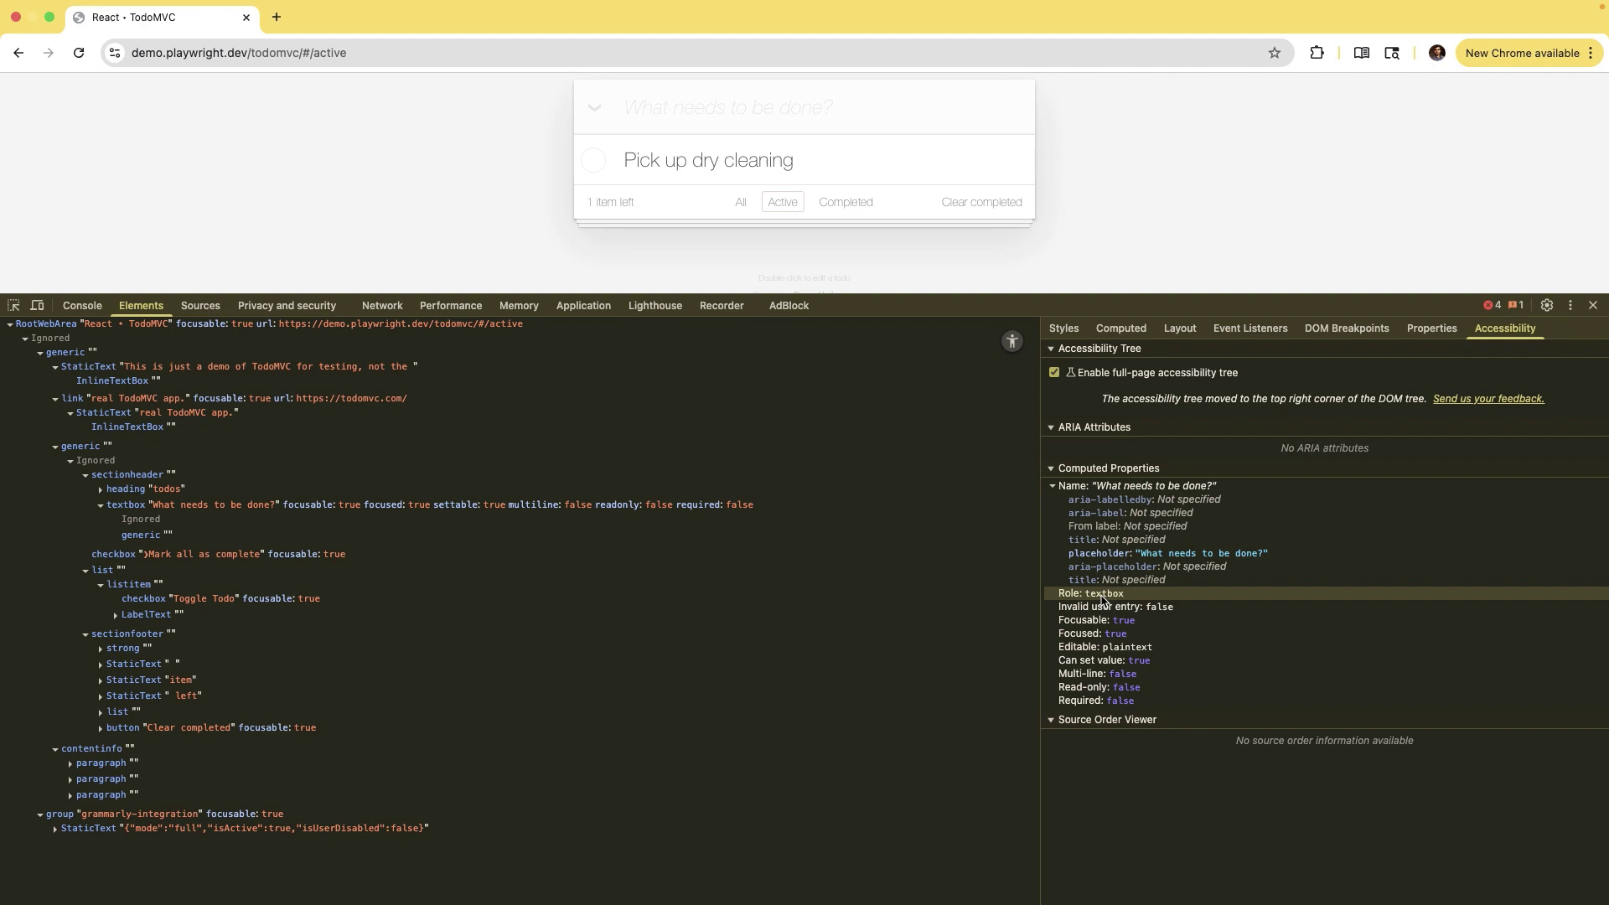
{"action": "left_click", "coordinate": [1107, 649]}
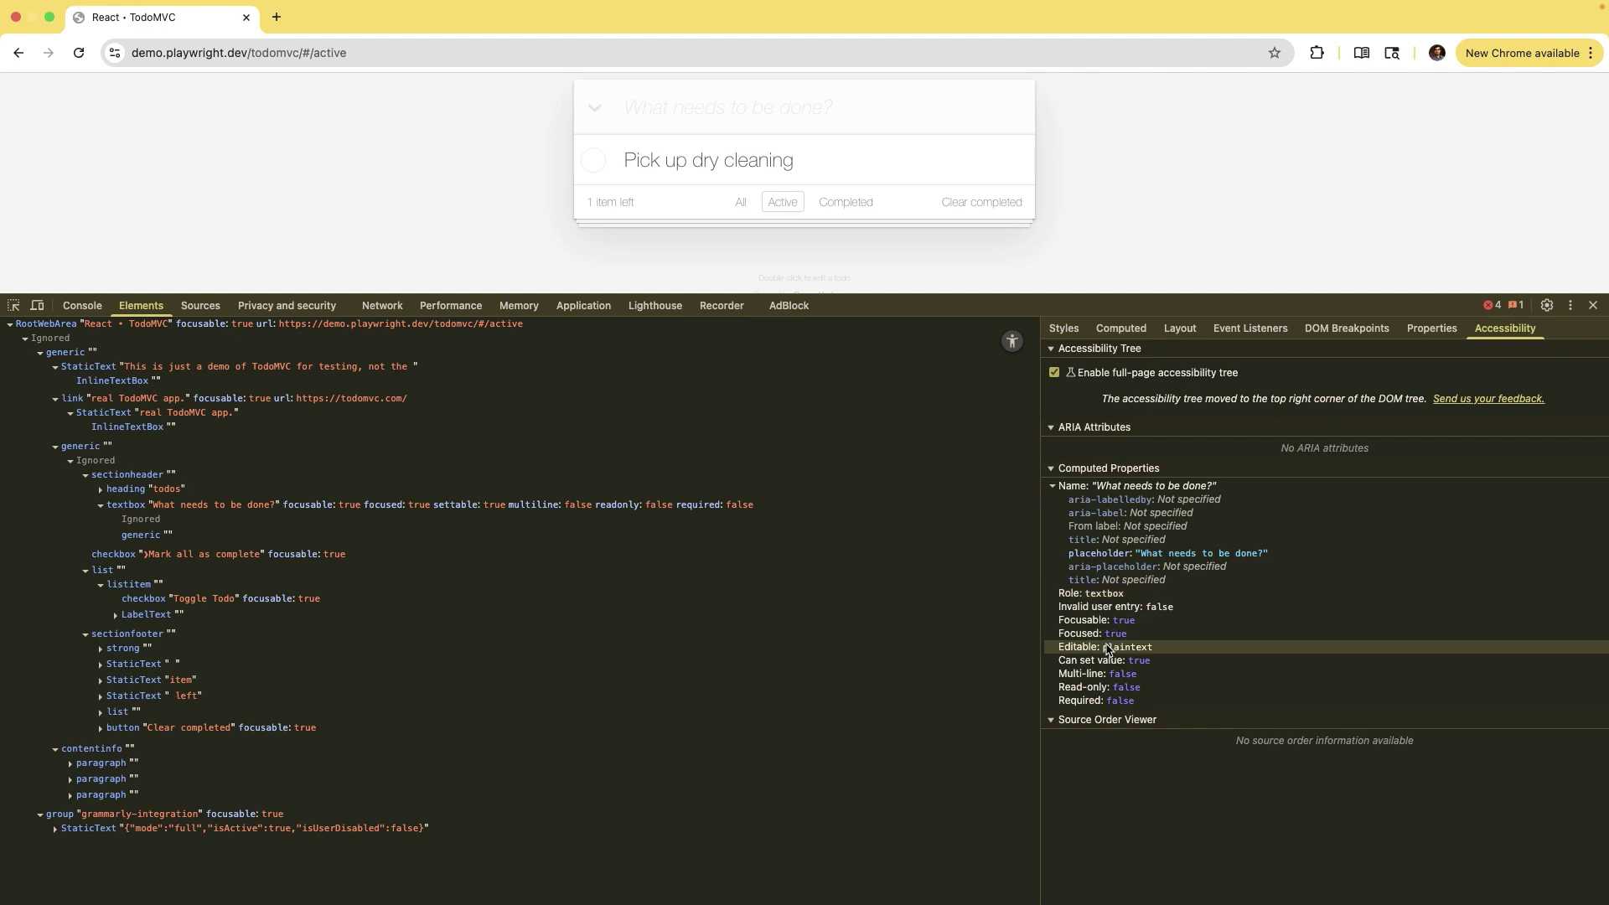
{"action": "left_click", "coordinate": [1095, 702]}
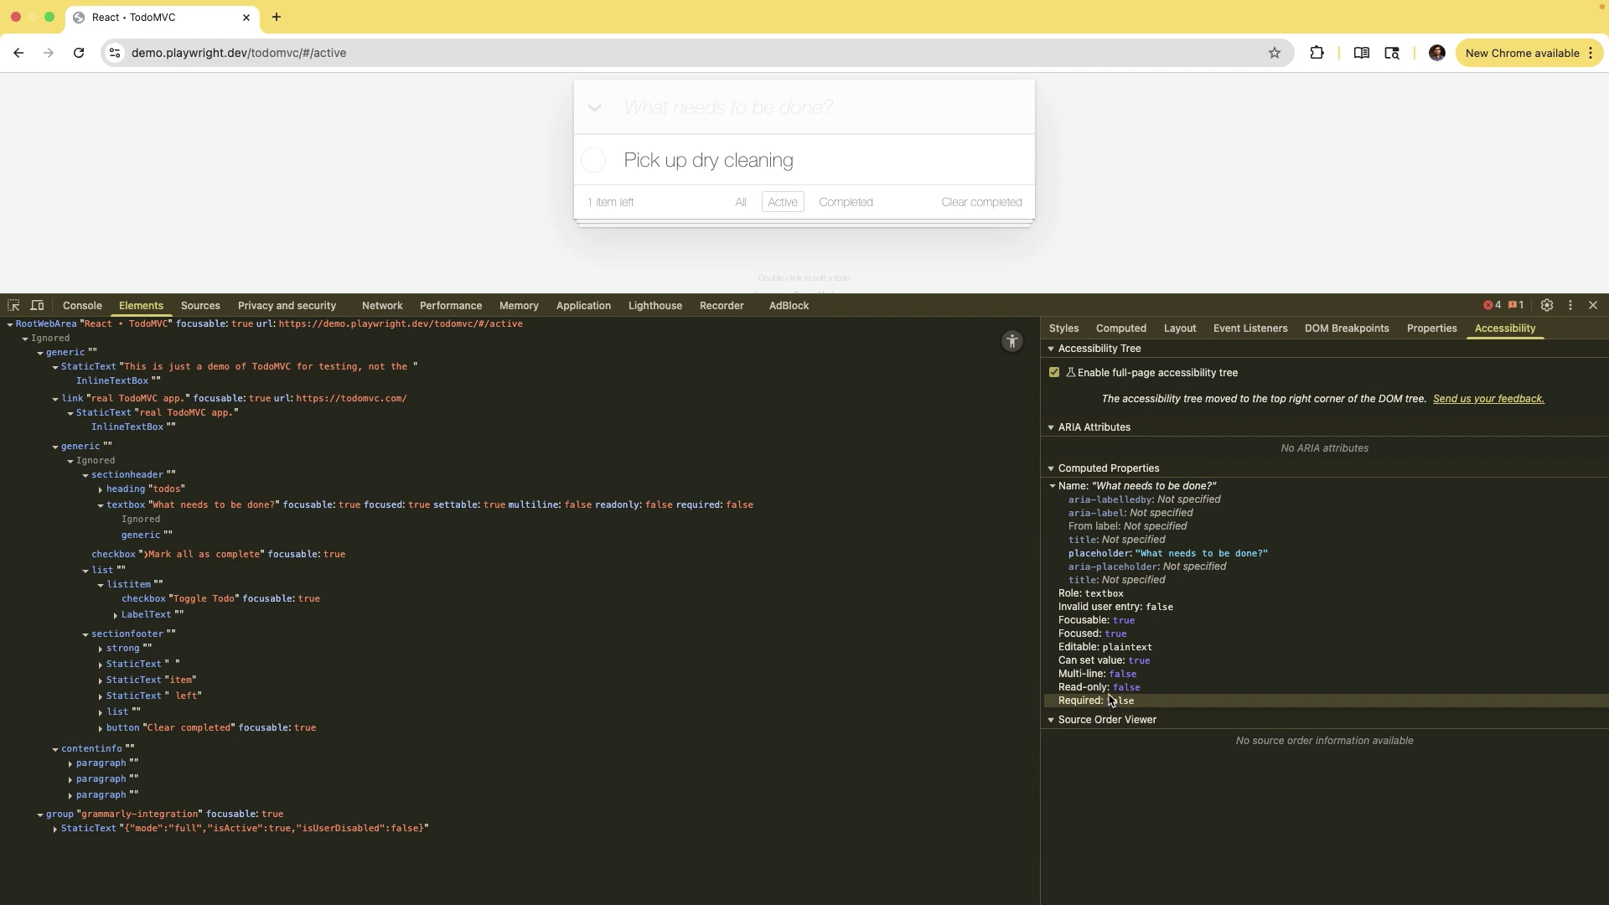
{"action": "key", "text": "Up"}
{"action": "key", "text": "Down"}
{"action": "left_click", "coordinate": [910, 108]}
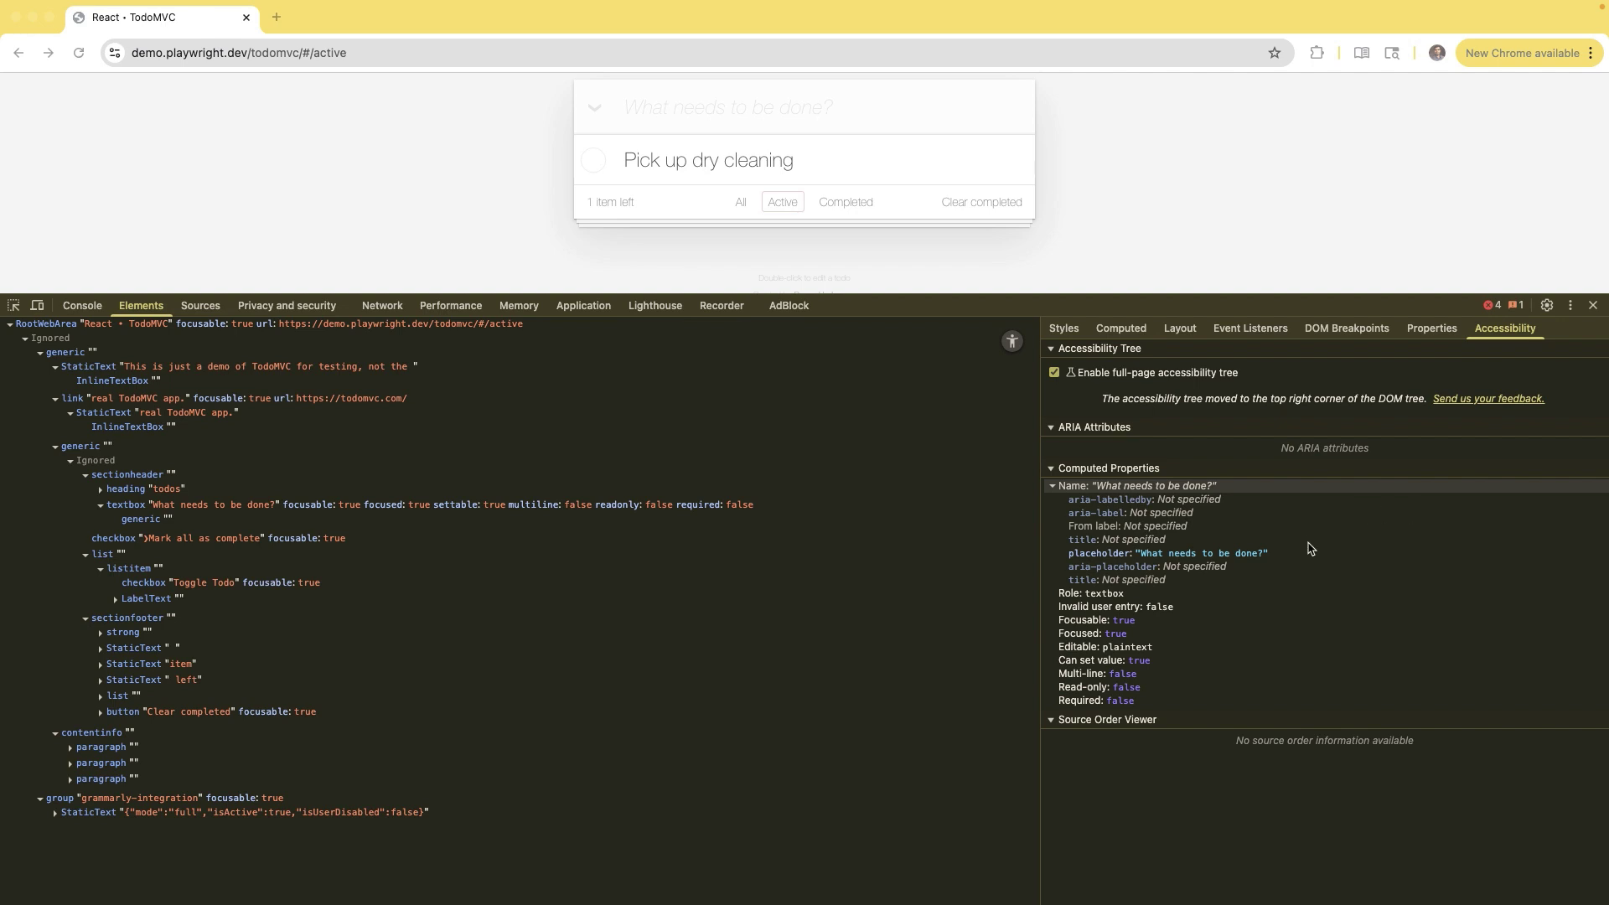
Drag the DevTools edge down so the todo input and 'Pick up dry cleaning' show
{"action": "scroll", "coordinate": [1283, 233], "scroll_direction": "down", "scroll_amount": 1}
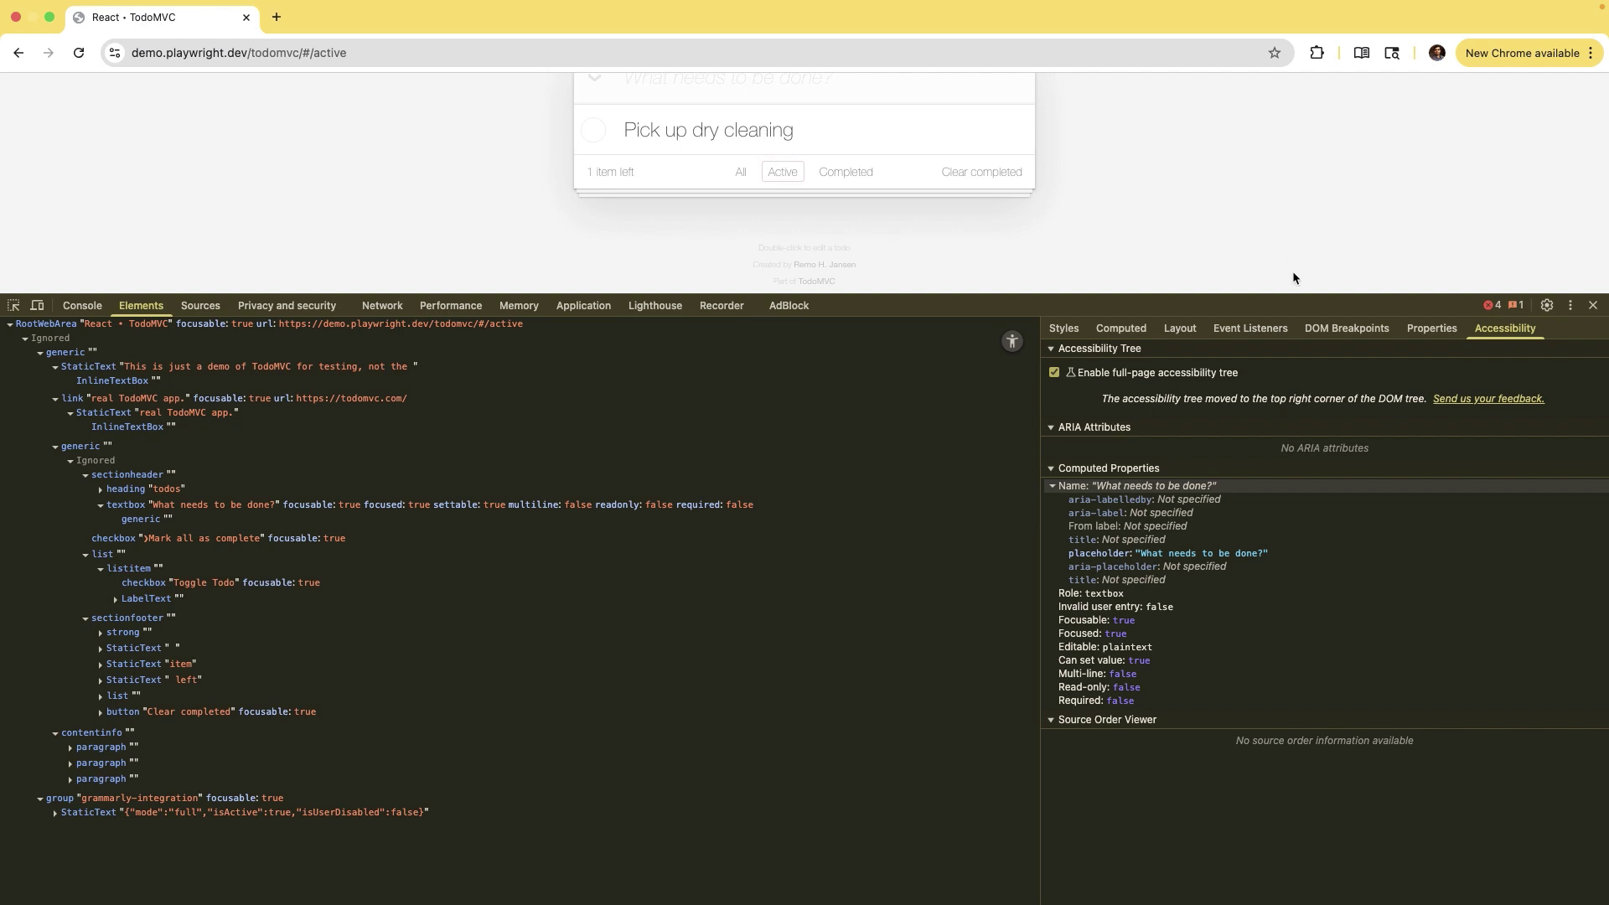
{"action": "left_click_drag", "start_coordinate": [1274, 294], "coordinate": [1275, 340]}
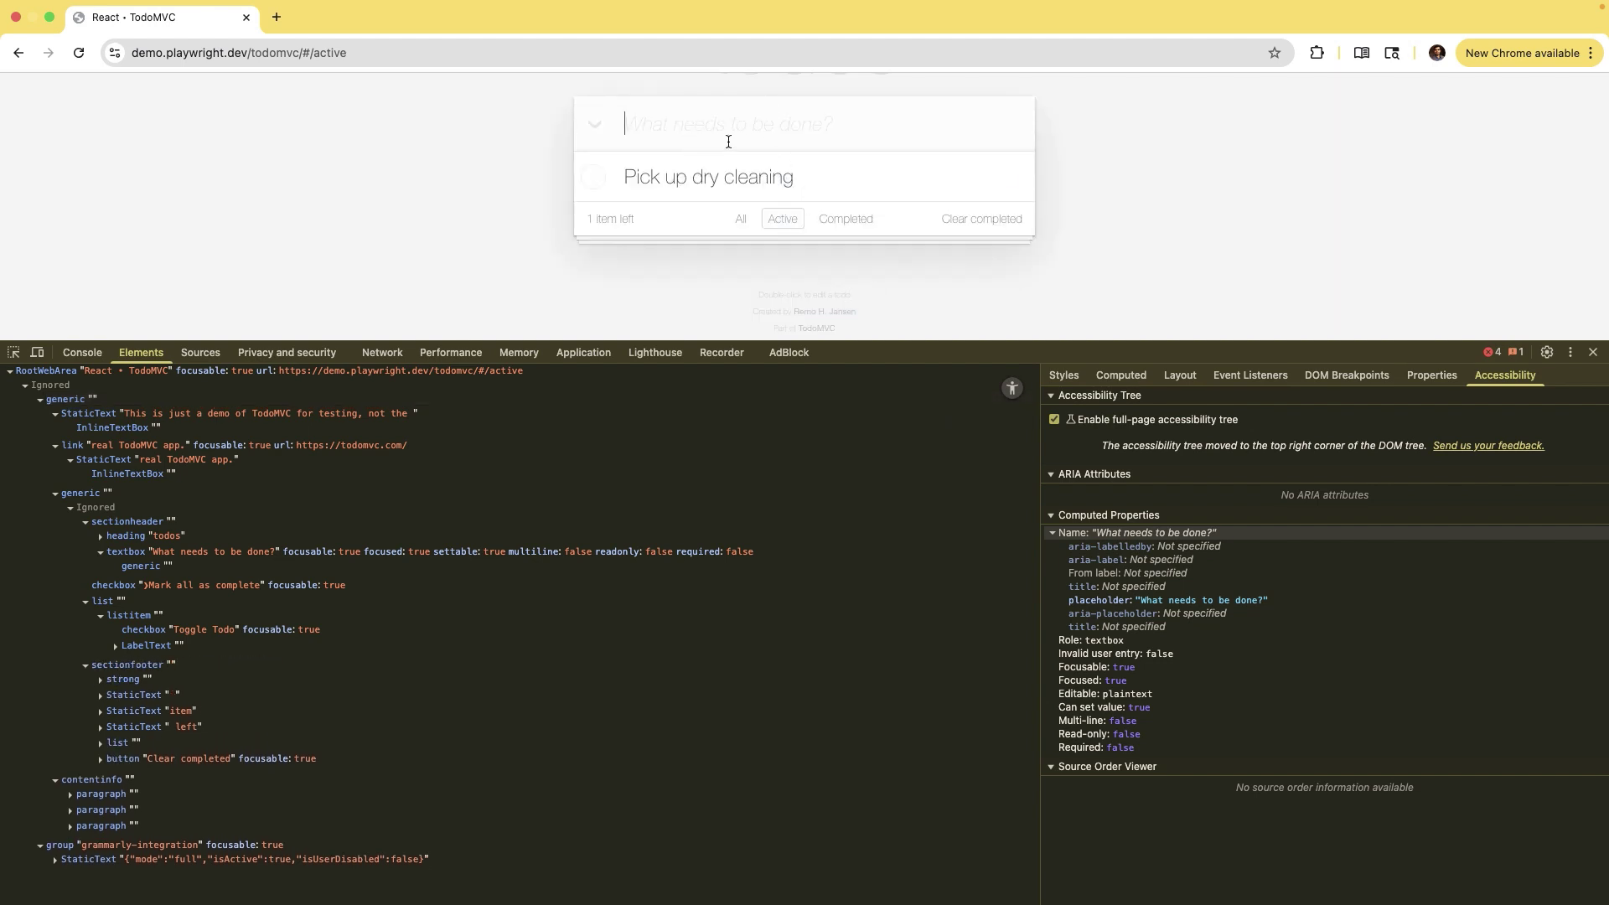
Type 'pick laundry' in the new-todo field and correct it to 'pick up laundry'
{"action": "type", "text": "pick laundry"}
{"action": "key", "text": "alt+Left"}
{"action": "type", "text": "up"}
{"action": "key", "text": "super+a"}
{"action": "key", "text": "super+x"}
{"action": "key", "text": "super+v"}
Clear the new-todo field and retype 'pick up laundry'
{"action": "left_click_drag", "start_coordinate": [758, 125], "coordinate": [611, 126]}
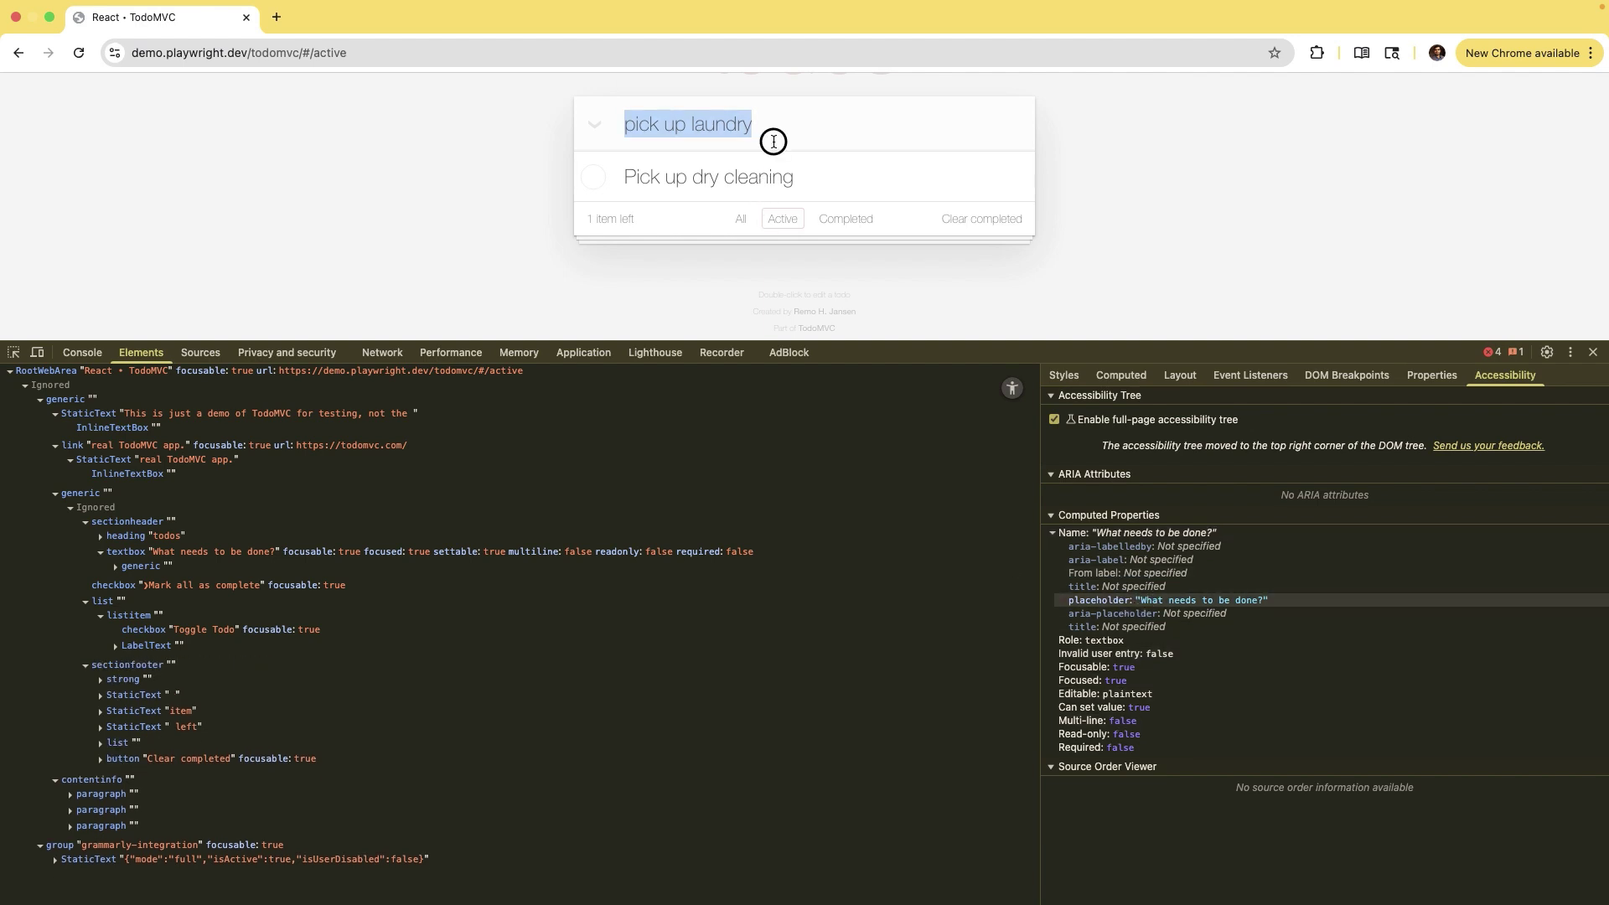
{"action": "left_click_drag", "start_coordinate": [774, 141], "coordinate": [662, 128]}
{"action": "key", "text": "BackSpace"}
{"action": "key", "text": "BackSpace"}
{"action": "key", "text": "BackSpace"}
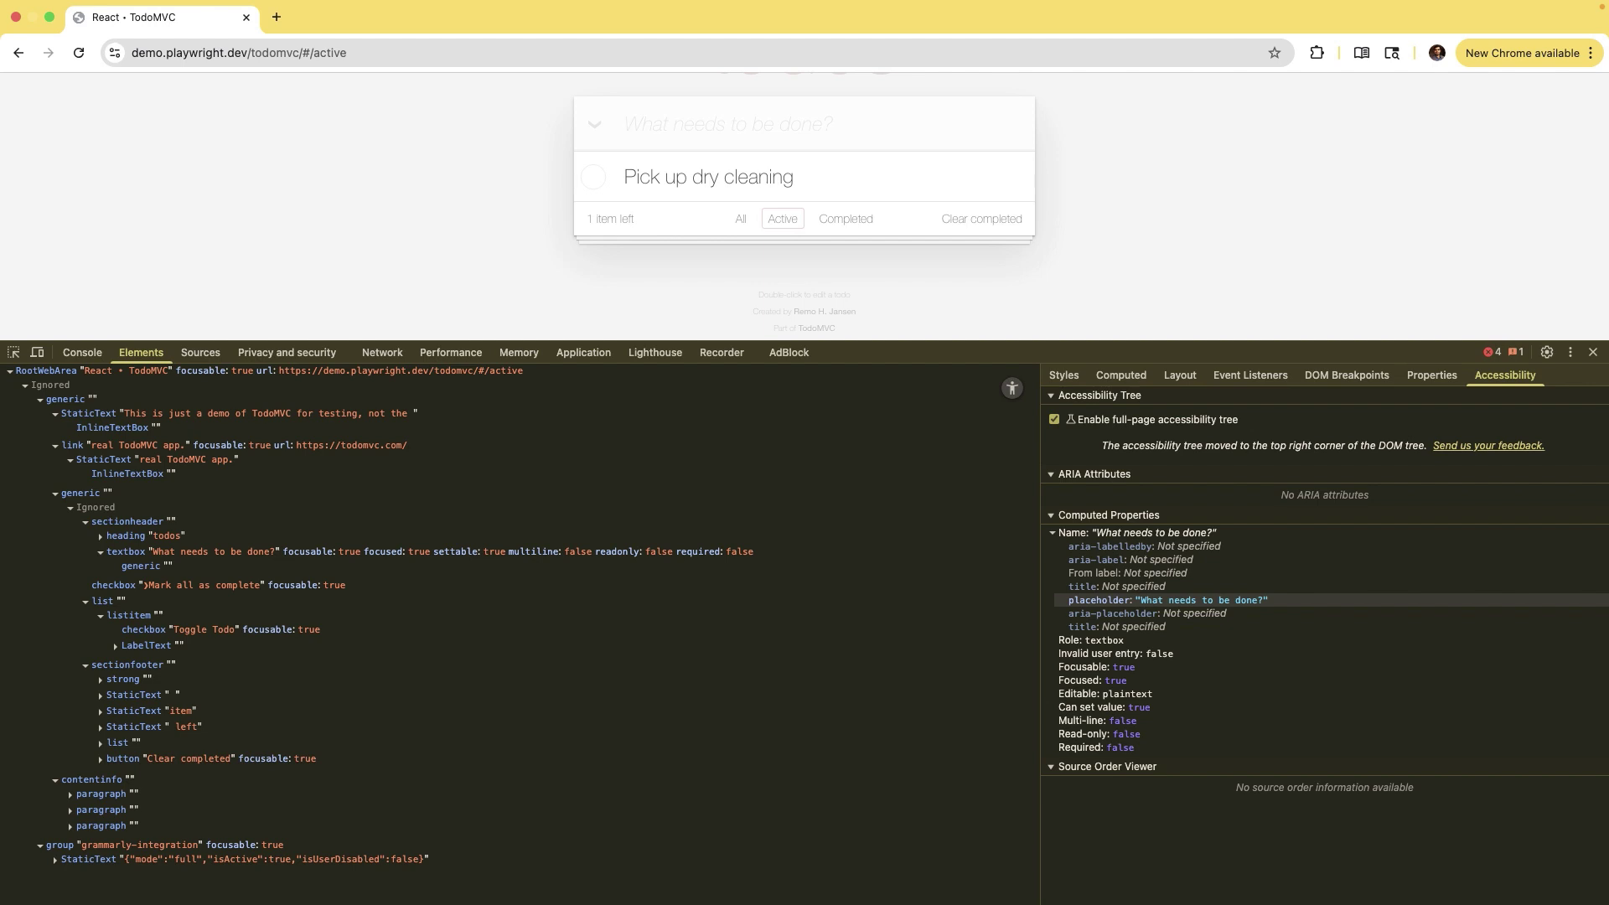
{"action": "key", "text": "super+z"}
{"action": "left_click_drag", "start_coordinate": [790, 136], "coordinate": [648, 124]}
{"action": "key", "text": "BackSpace"}
{"action": "key", "text": "BackSpace"}
{"action": "key", "text": "BackSpace"}
{"action": "key", "text": "BackSpace"}
{"action": "type", "text": "pick up laundry"}
Submit 'pick up laundry' as a new todo, leaving 2 items left
{"action": "key", "text": "Return"}
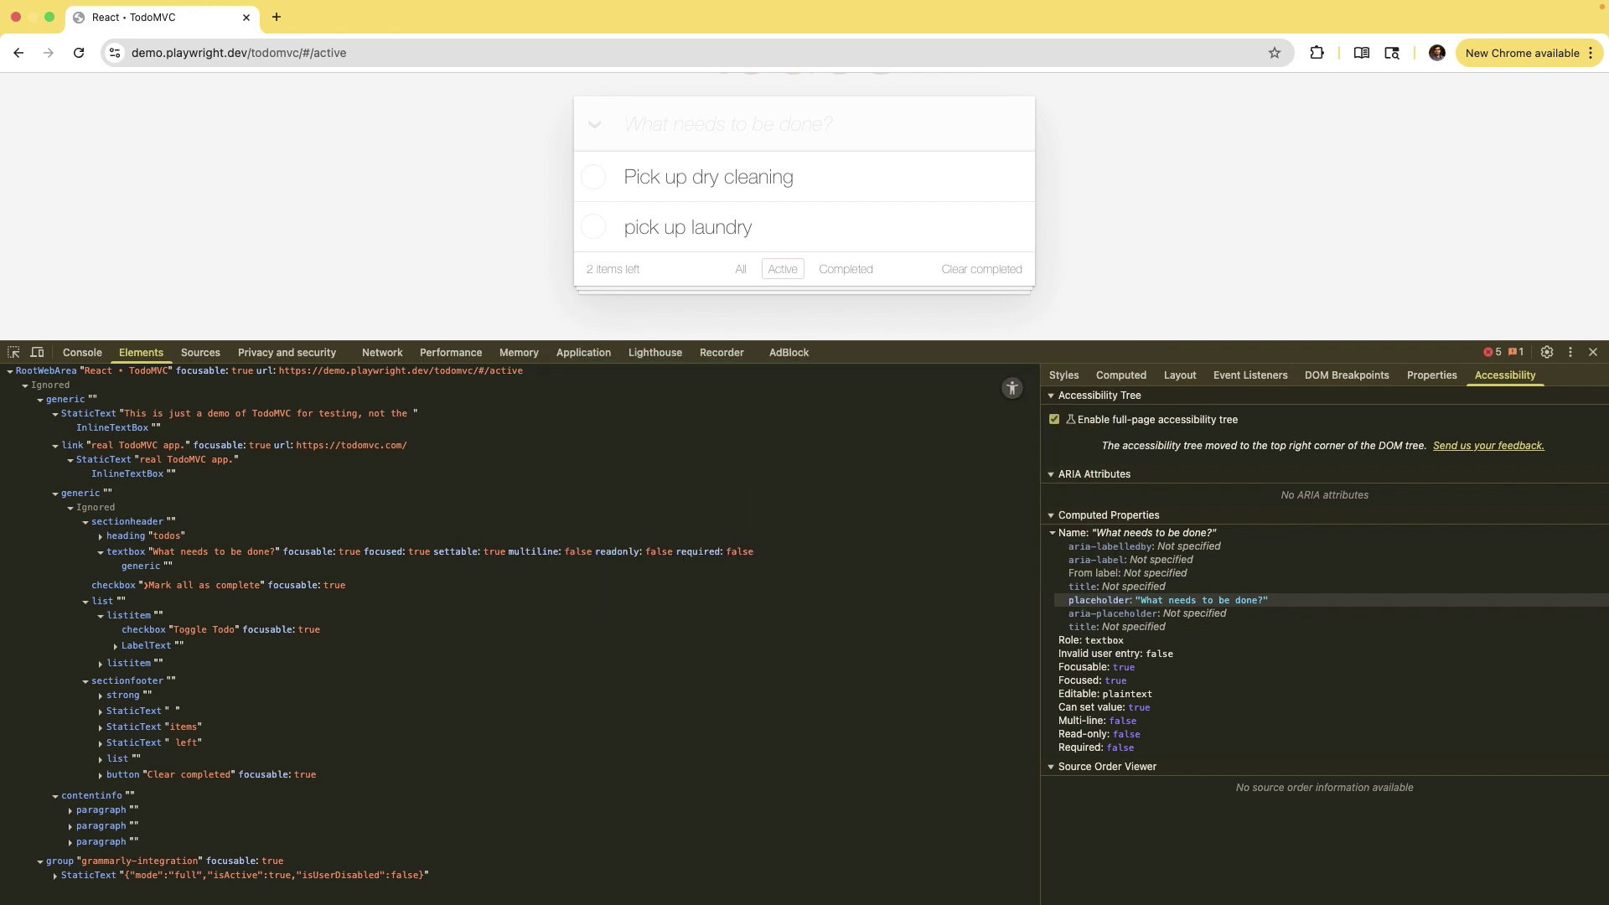
{"action": "mouse_move", "coordinate": [685, 4]}
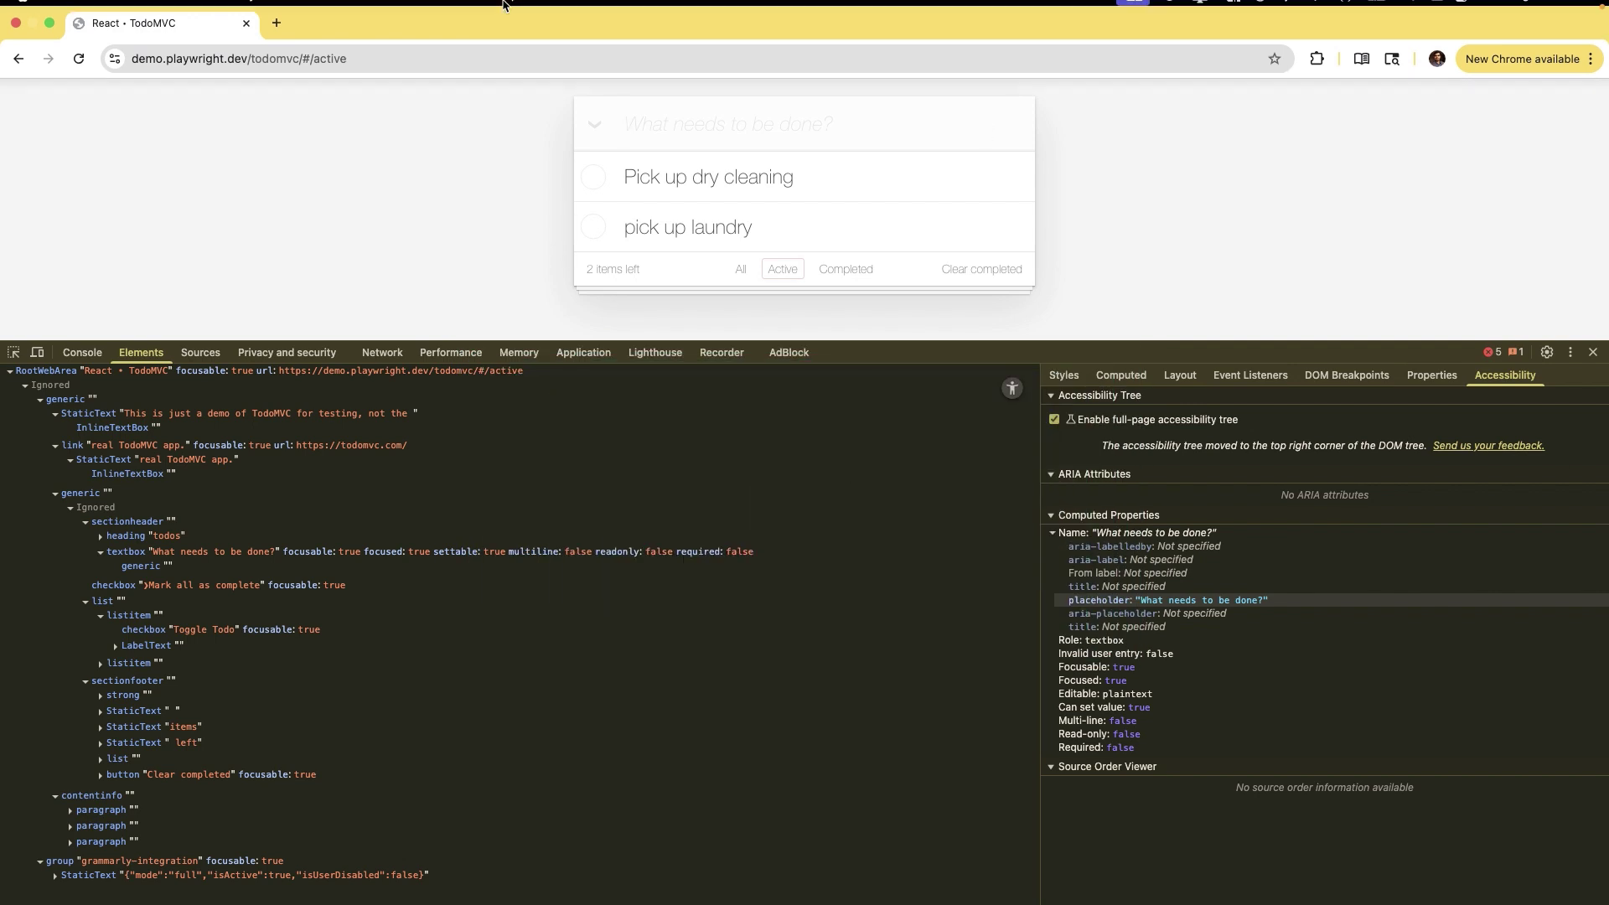